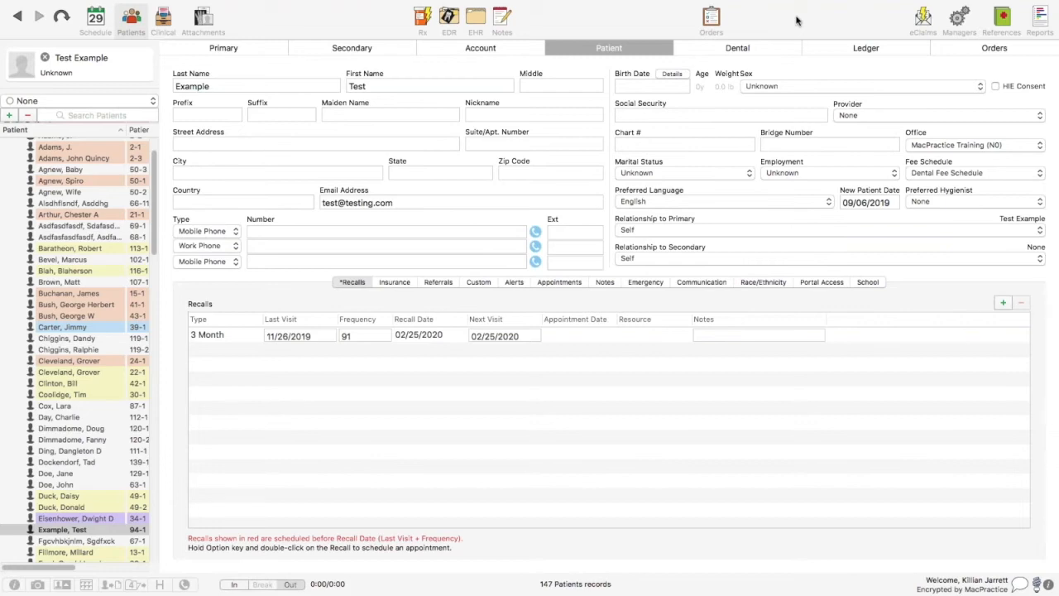
Examine the procedure types in the References billing section, including the Description field for a new type
{"action": "left_click", "coordinate": [797, 20]}
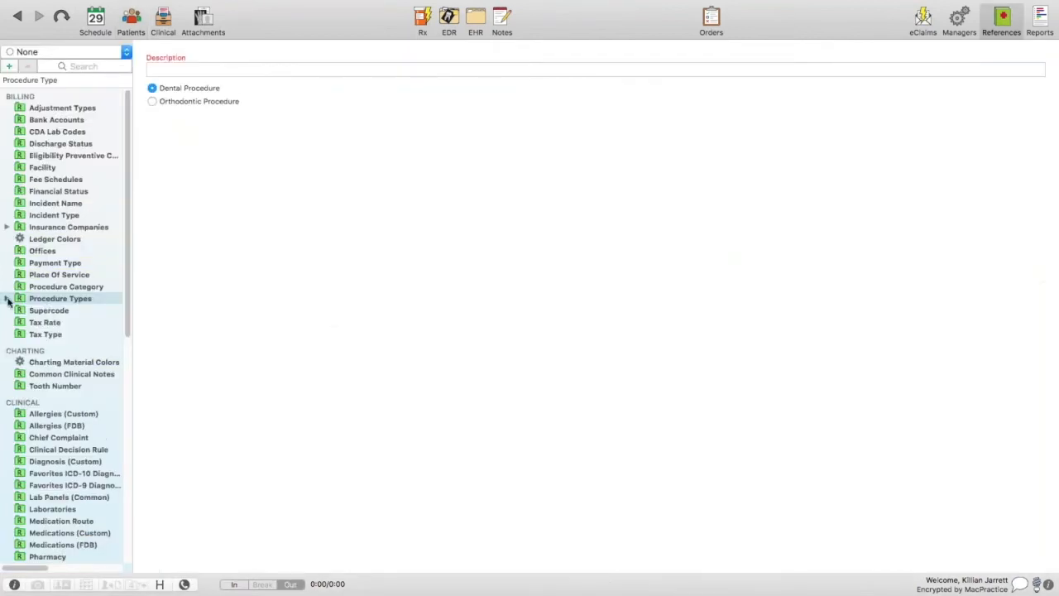
{"action": "left_click", "coordinate": [7, 300]}
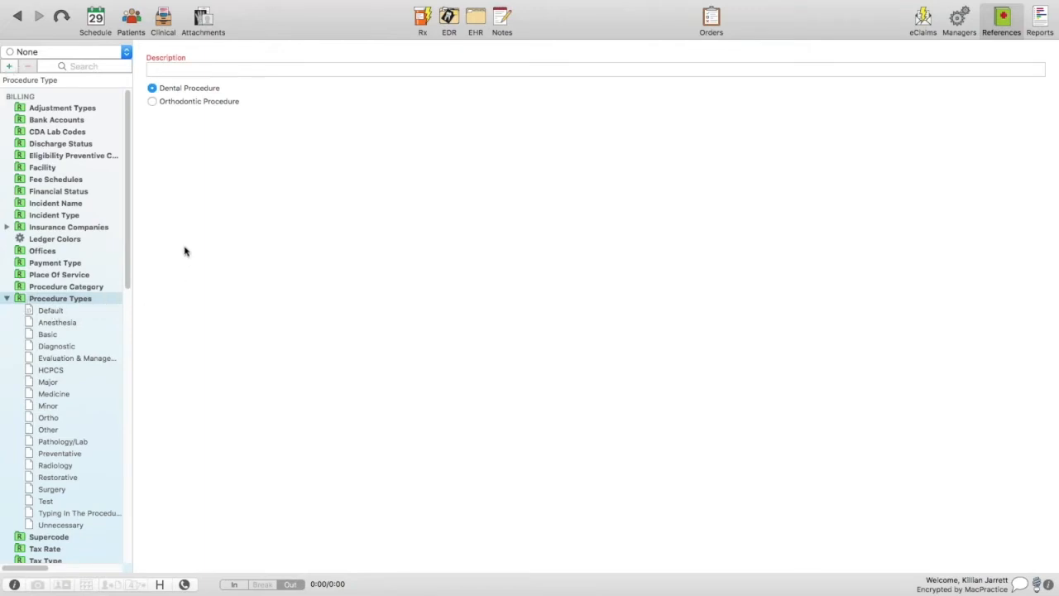
{"action": "left_click", "coordinate": [166, 73]}
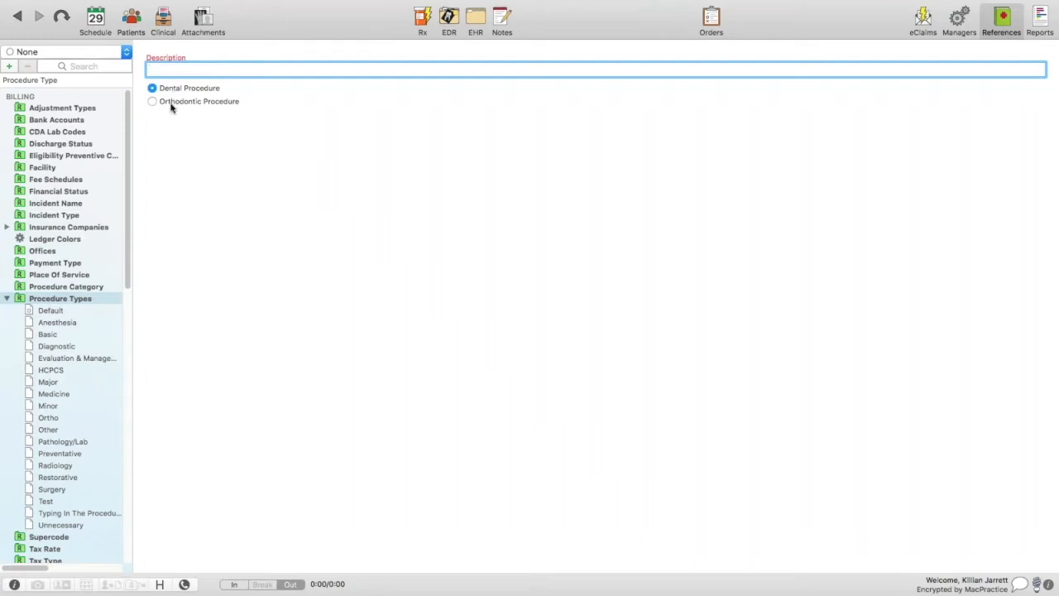
{"action": "left_click", "coordinate": [8, 300]}
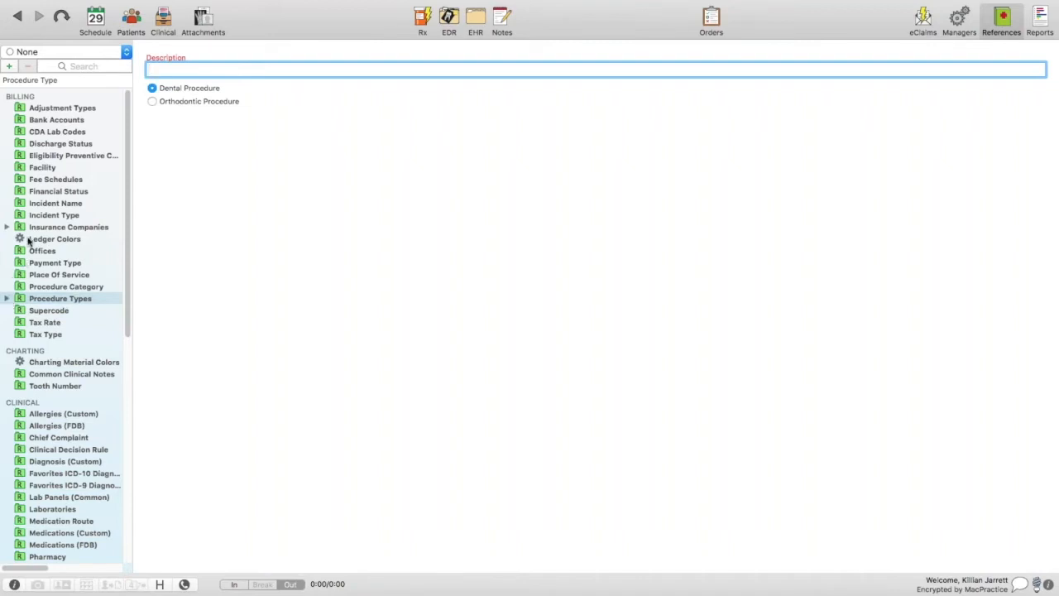
Open the Initial Fee Schedule and view the Procedure Type options available for code 0001F
{"action": "left_click", "coordinate": [50, 180]}
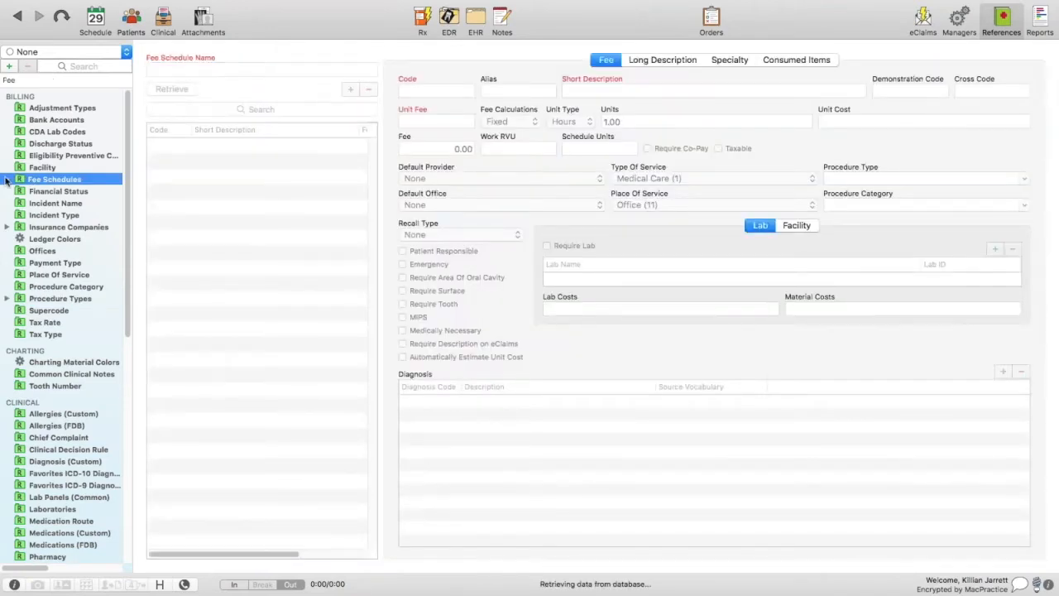
{"action": "left_click", "coordinate": [7, 180]}
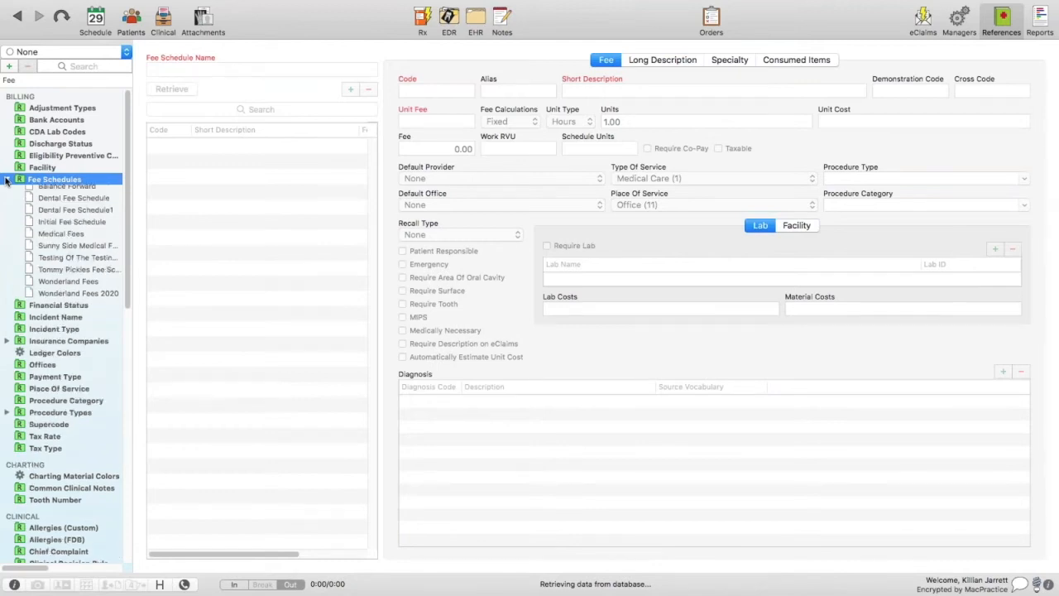
{"action": "left_click", "coordinate": [82, 228]}
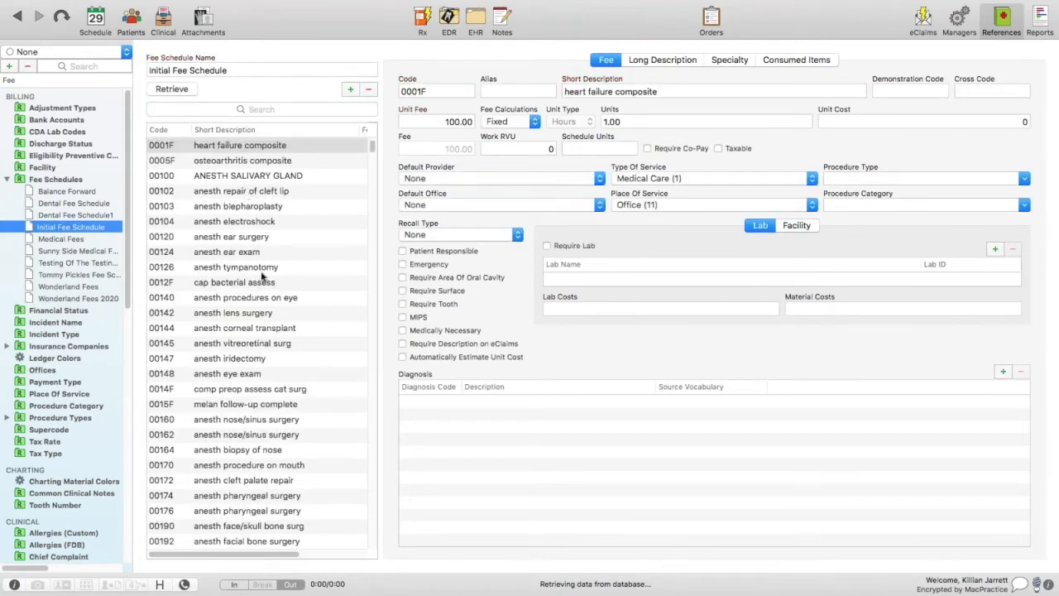
{"action": "left_click", "coordinate": [1024, 180]}
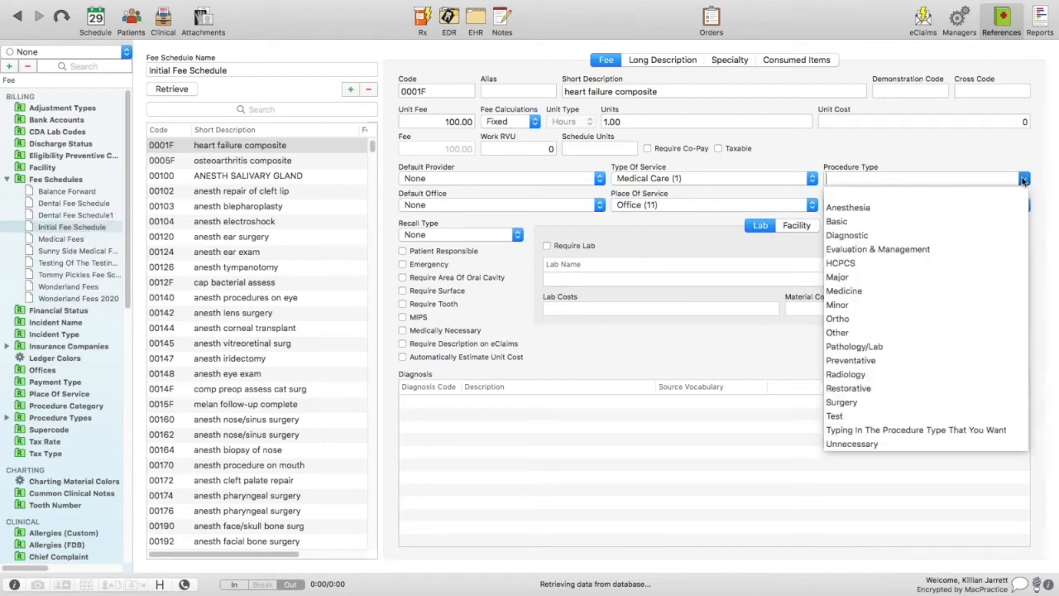
{"action": "left_click", "coordinate": [945, 156]}
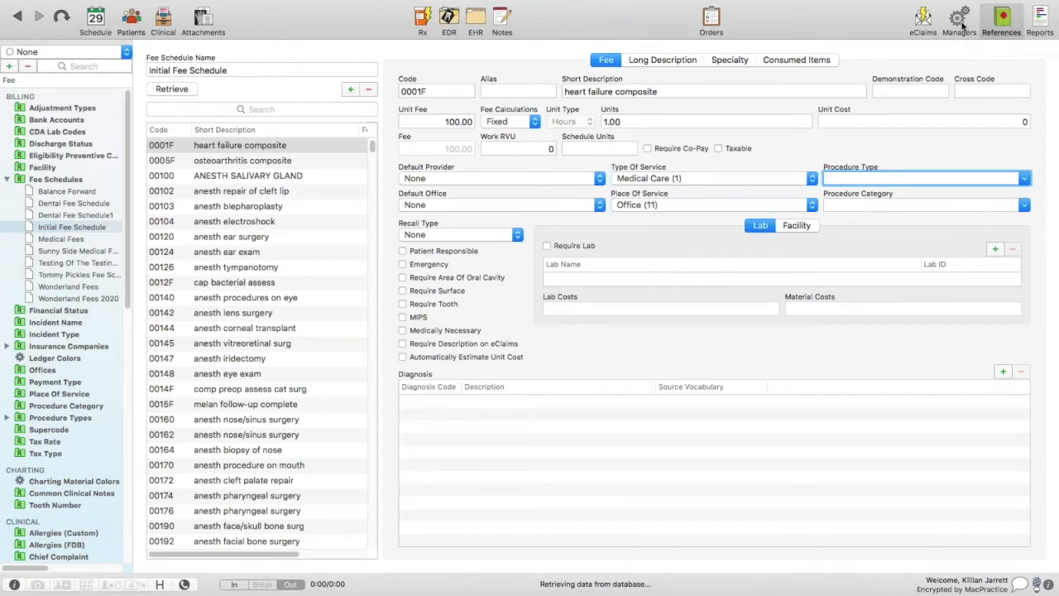
View the Managers list, return to References and collapse the Fee Schedules group
{"action": "left_click", "coordinate": [962, 23]}
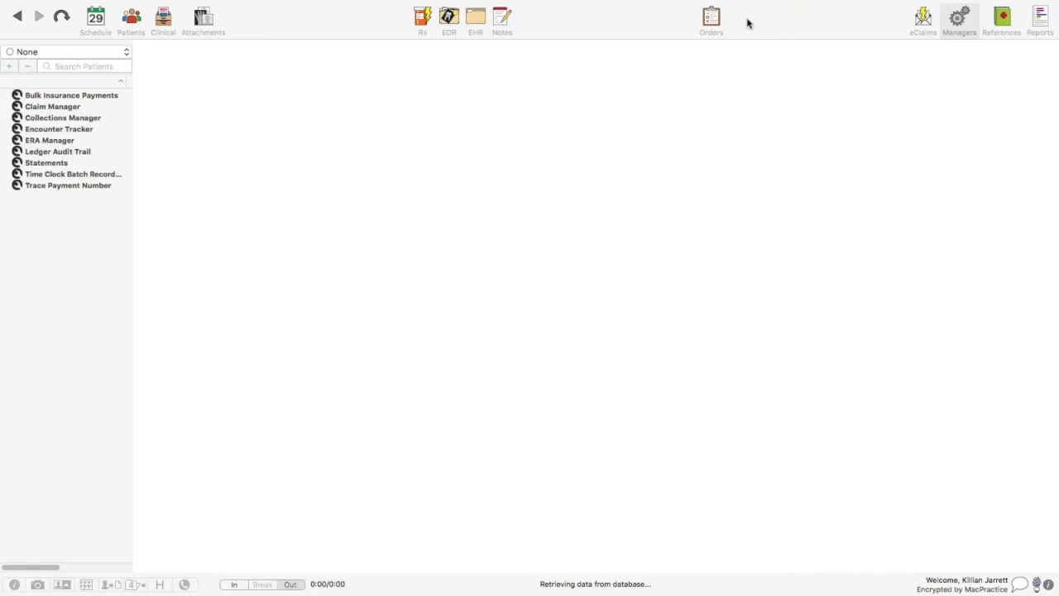
{"action": "left_click", "coordinate": [999, 23]}
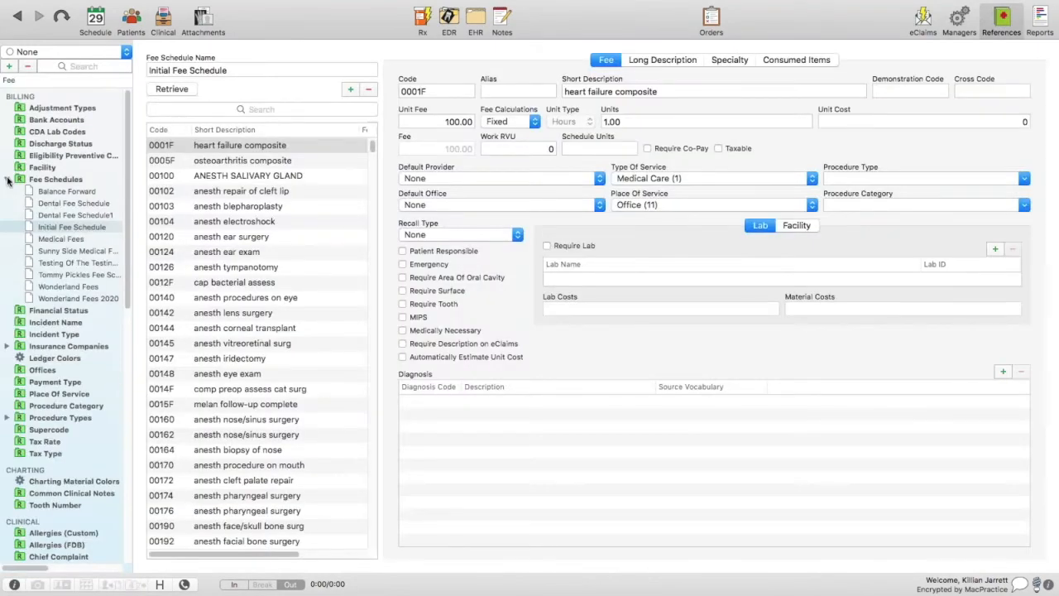
{"action": "left_click", "coordinate": [8, 181]}
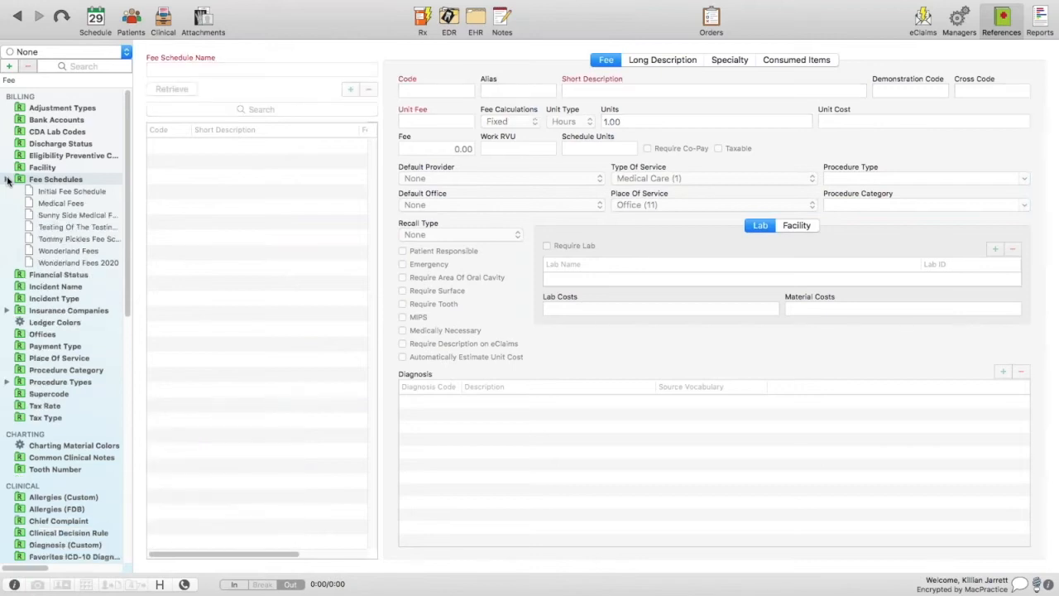
{"action": "left_click", "coordinate": [8, 180]}
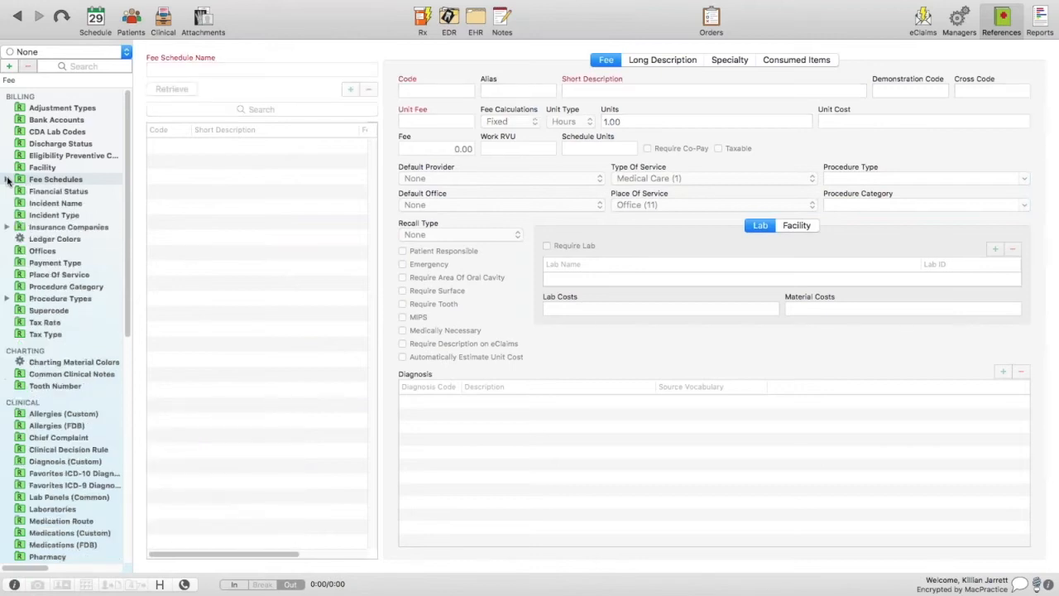
Open the Aetna insurance company record and review its company name and street address fields
{"action": "left_click", "coordinate": [20, 228]}
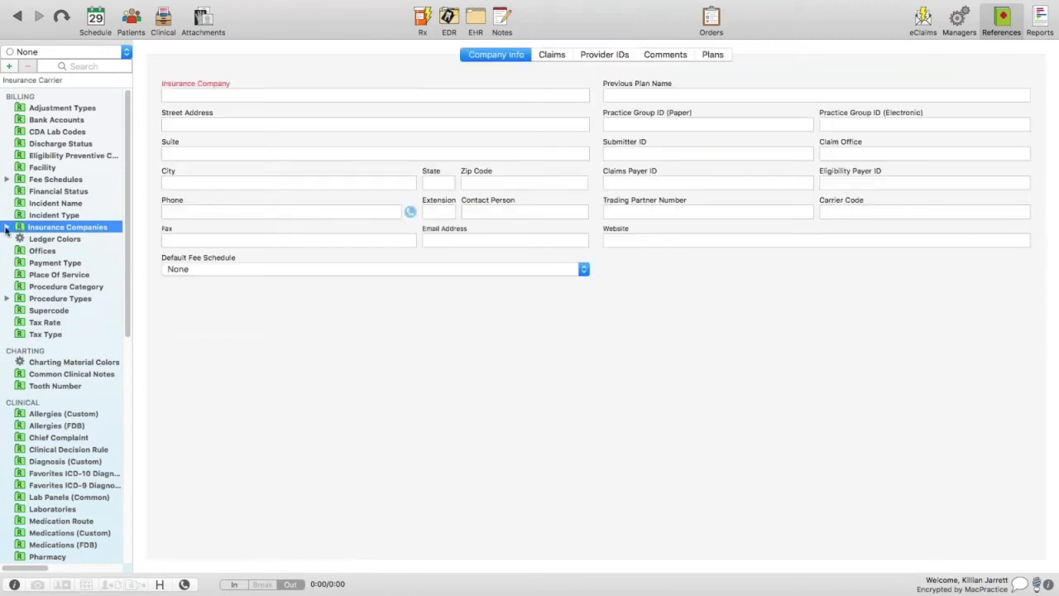
{"action": "left_click", "coordinate": [6, 226]}
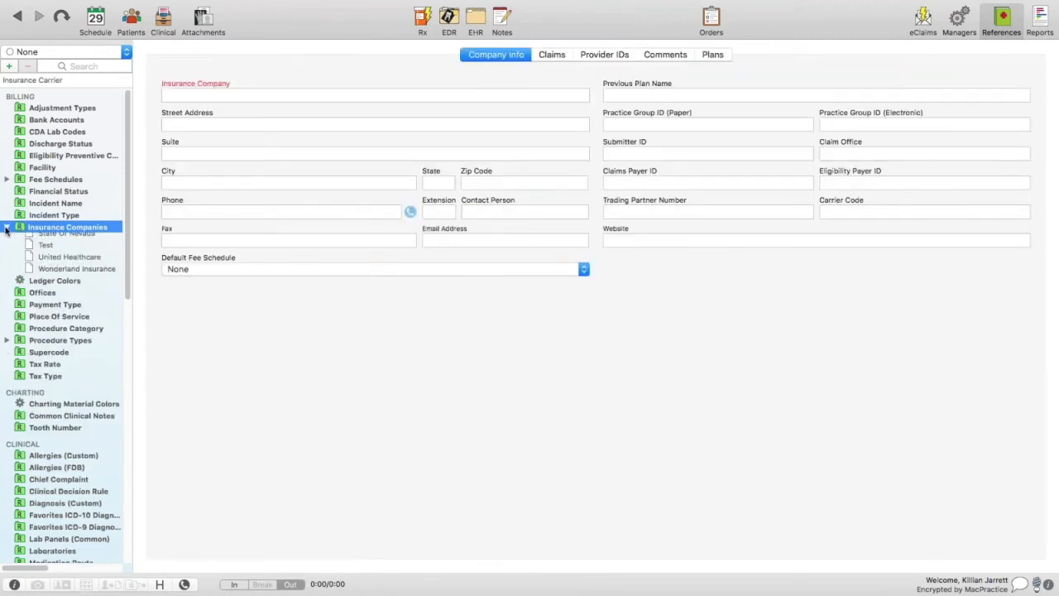
{"action": "left_click", "coordinate": [48, 250]}
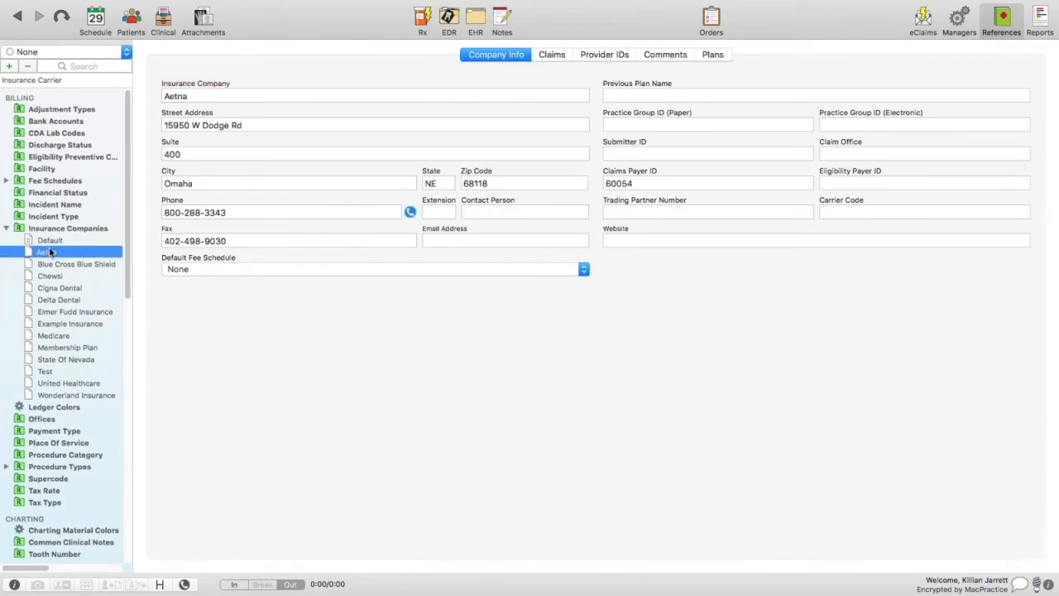
{"action": "scroll", "coordinate": [49, 252], "scroll_direction": "right", "scroll_amount": 1}
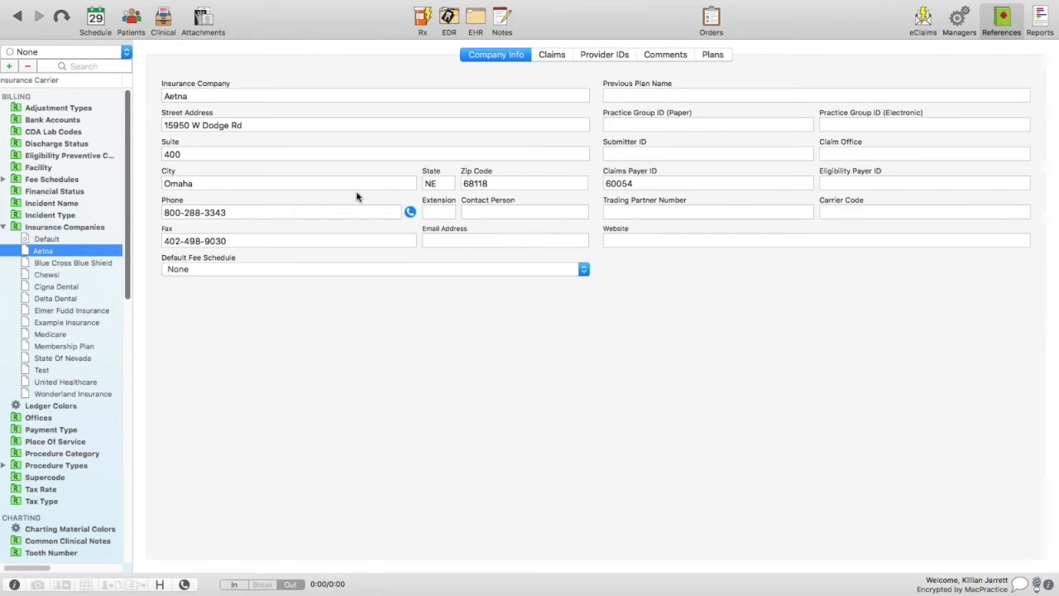
{"action": "left_click", "coordinate": [265, 96]}
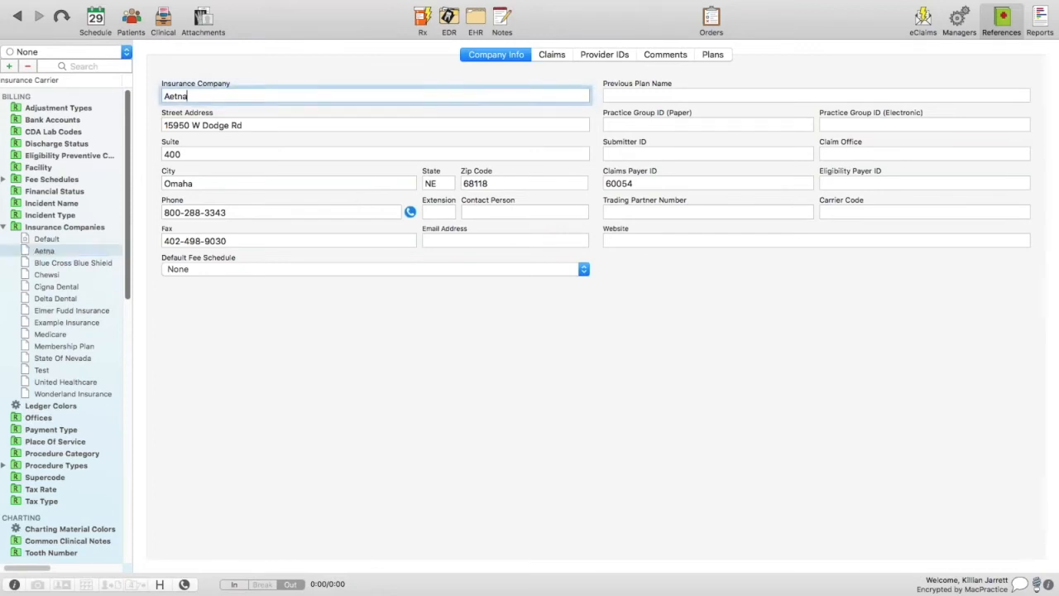
{"action": "left_click", "coordinate": [265, 123]}
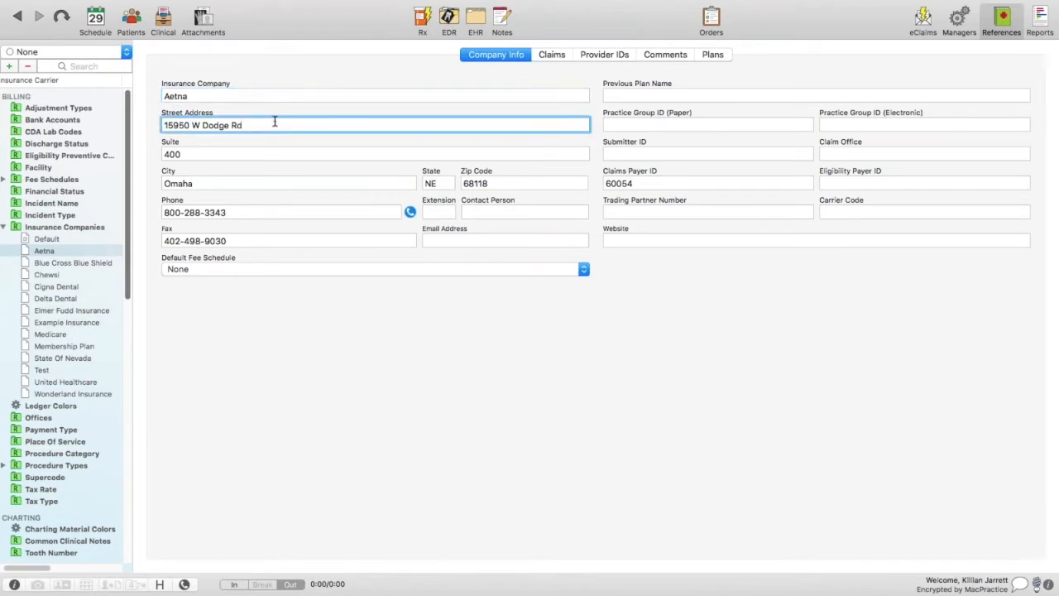
View the Diagnosis Code System and Default Form options in Aetna's claims settings
{"action": "left_click", "coordinate": [550, 59]}
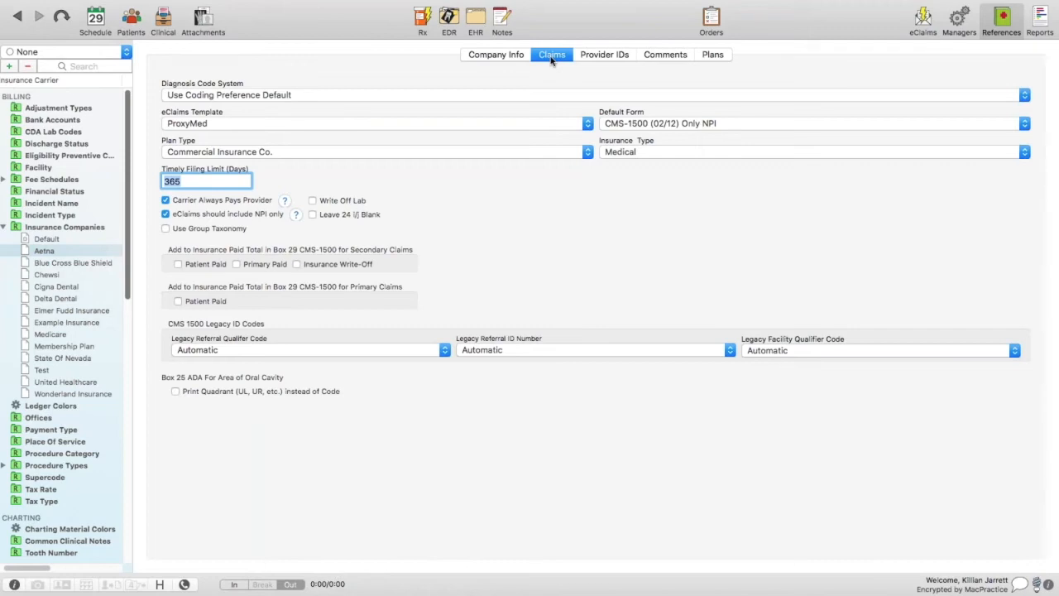
{"action": "left_click", "coordinate": [502, 98]}
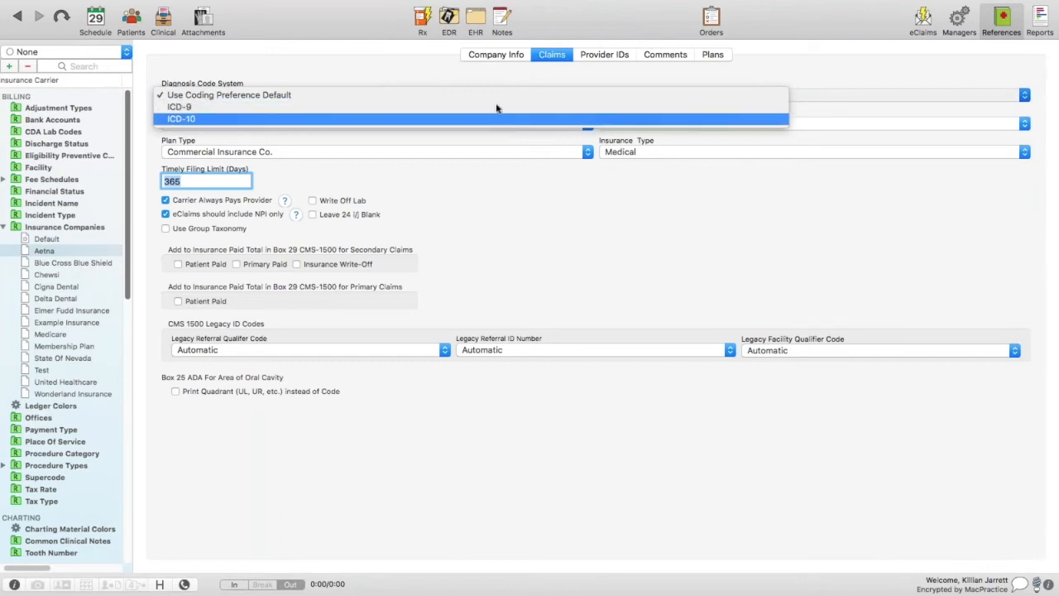
{"action": "left_click", "coordinate": [499, 92]}
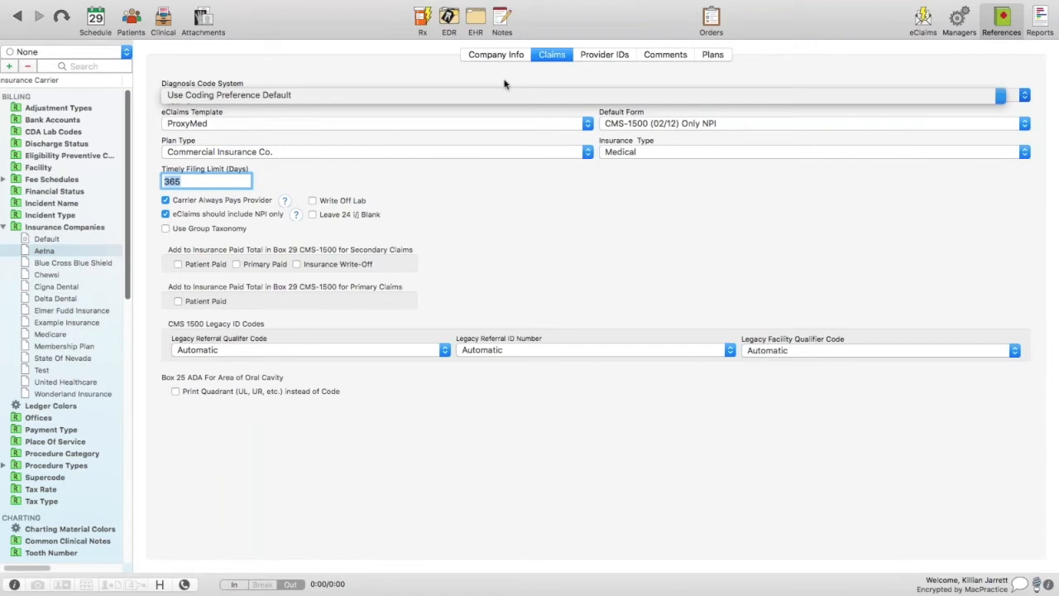
{"action": "left_click", "coordinate": [742, 126]}
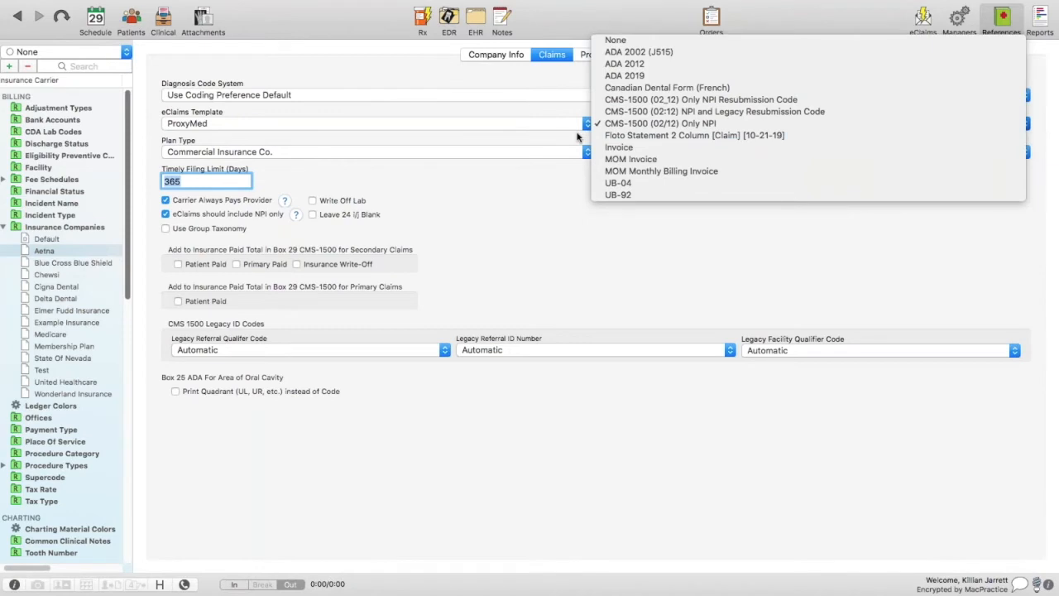
{"action": "left_click", "coordinate": [578, 136]}
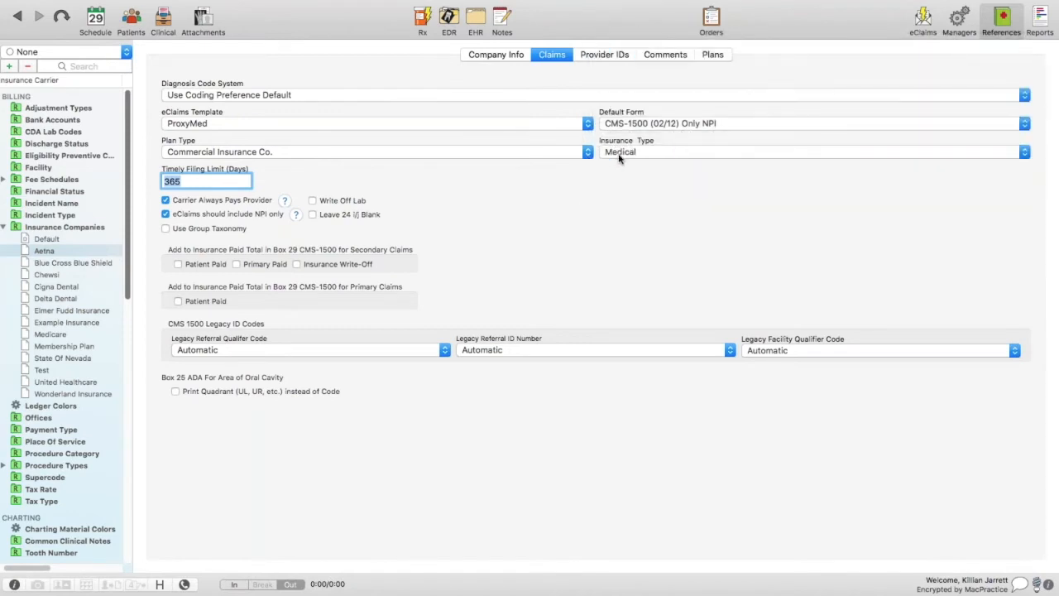
View the Insurance Type and Plan Type options in Aetna's claims settings without changing them
{"action": "left_click", "coordinate": [621, 155]}
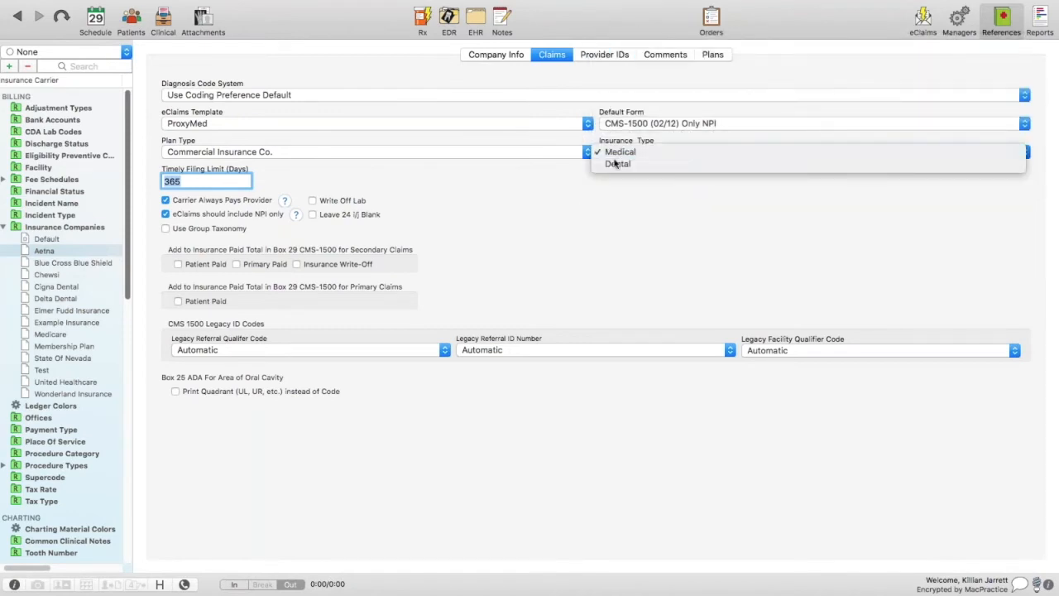
{"action": "left_click", "coordinate": [551, 185]}
{"action": "left_click", "coordinate": [547, 153]}
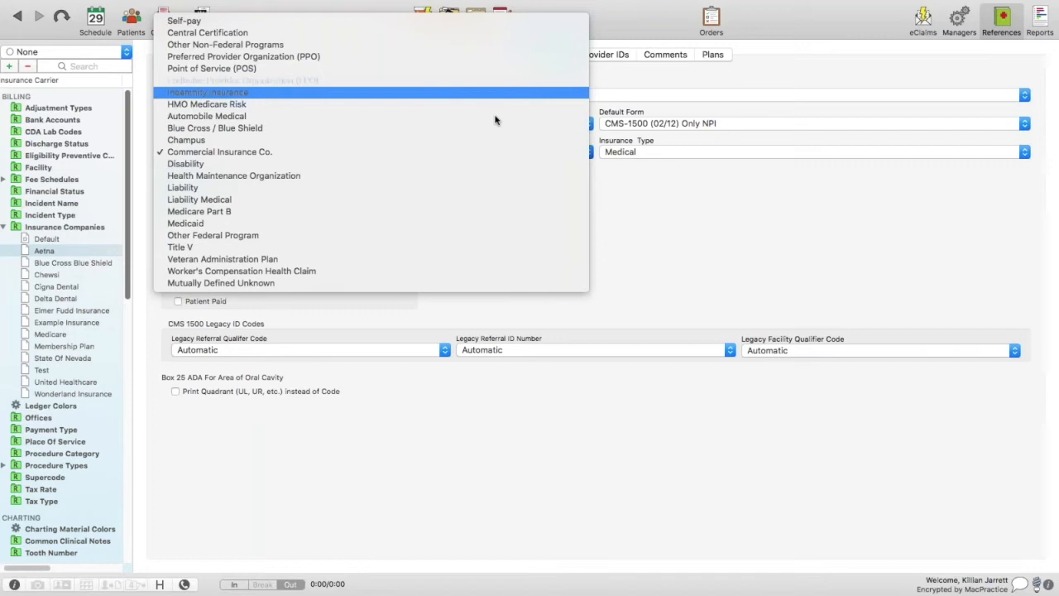
{"action": "left_click", "coordinate": [719, 199]}
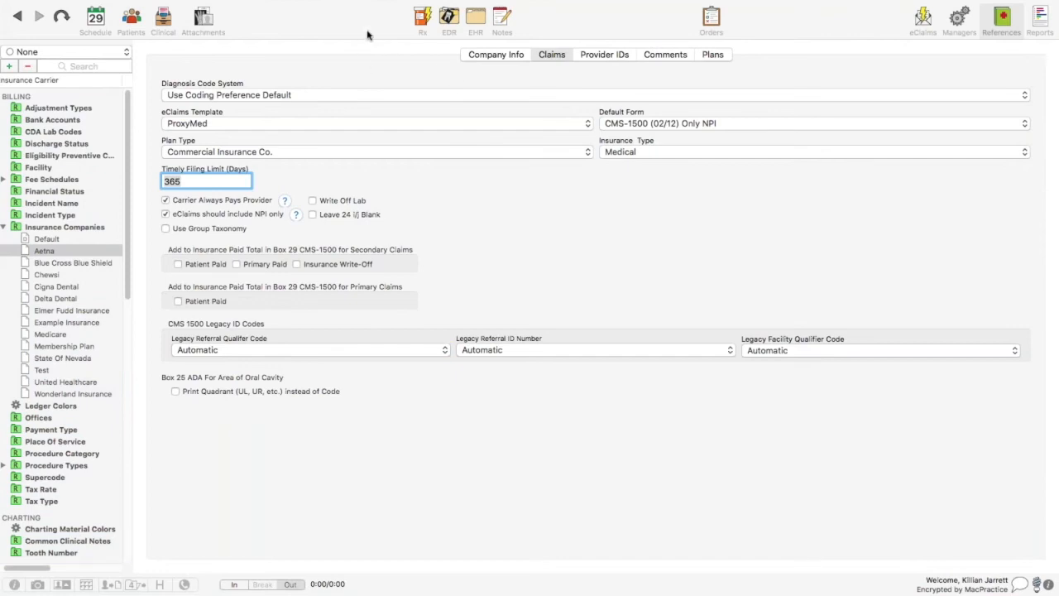
Open the coverage settings of the Aetna Dental PPO plan
{"action": "left_click", "coordinate": [367, 34]}
{"action": "left_click", "coordinate": [596, 59]}
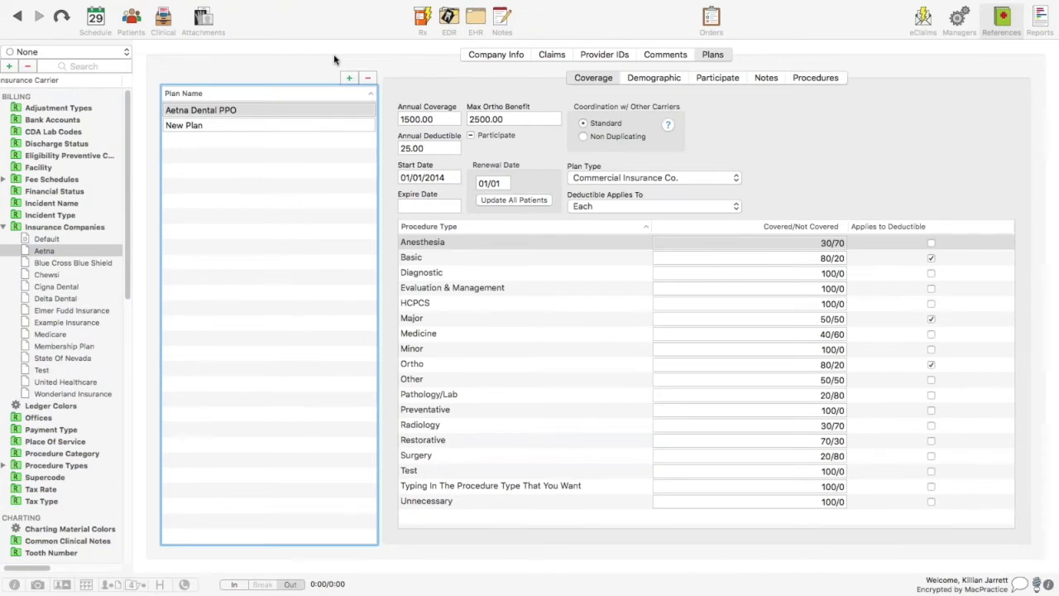
{"action": "left_click", "coordinate": [211, 114]}
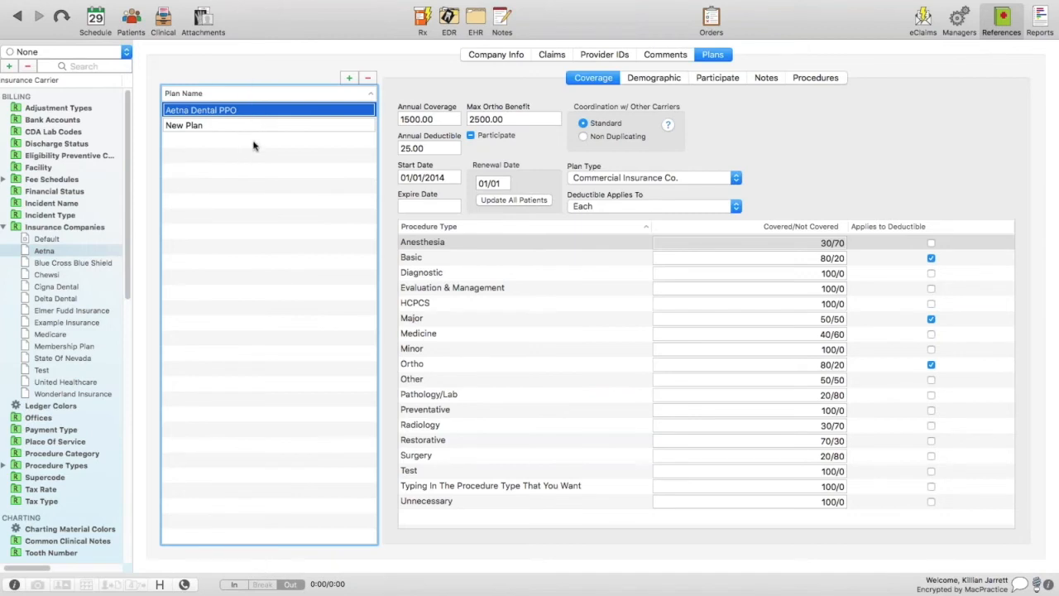
{"action": "left_click", "coordinate": [595, 80]}
Examine the Max Ortho Benefit amount of the Aetna Dental PPO plan
{"action": "left_click", "coordinate": [509, 120]}
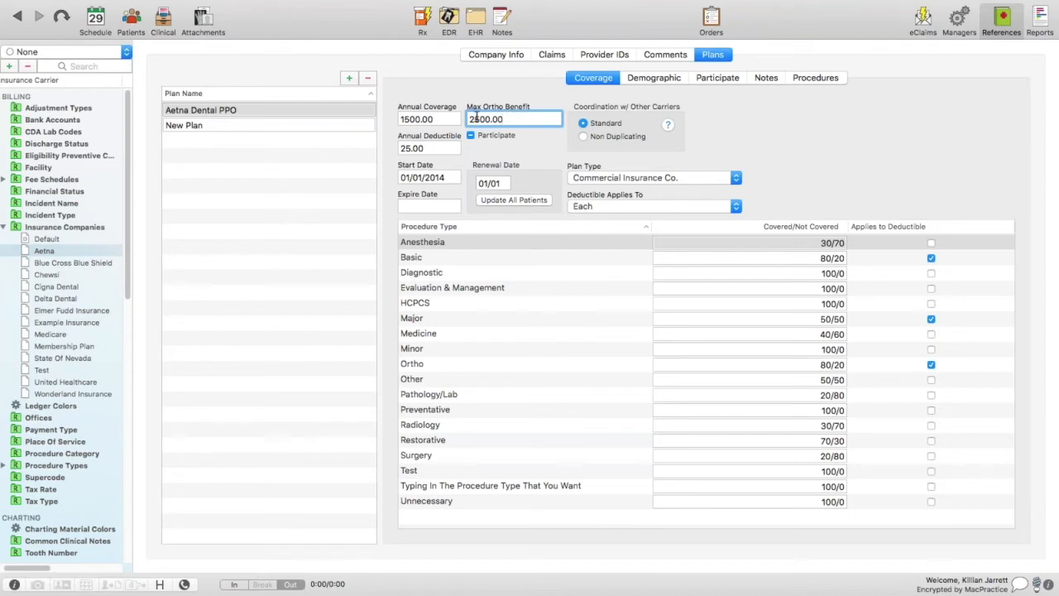
{"action": "left_click_drag", "start_coordinate": [471, 119], "coordinate": [510, 121]}
{"action": "left_click", "coordinate": [511, 118]}
Examine the Start Date, Expire Date and Renewal Date fields of the Aetna Dental PPO plan
{"action": "left_click", "coordinate": [444, 177]}
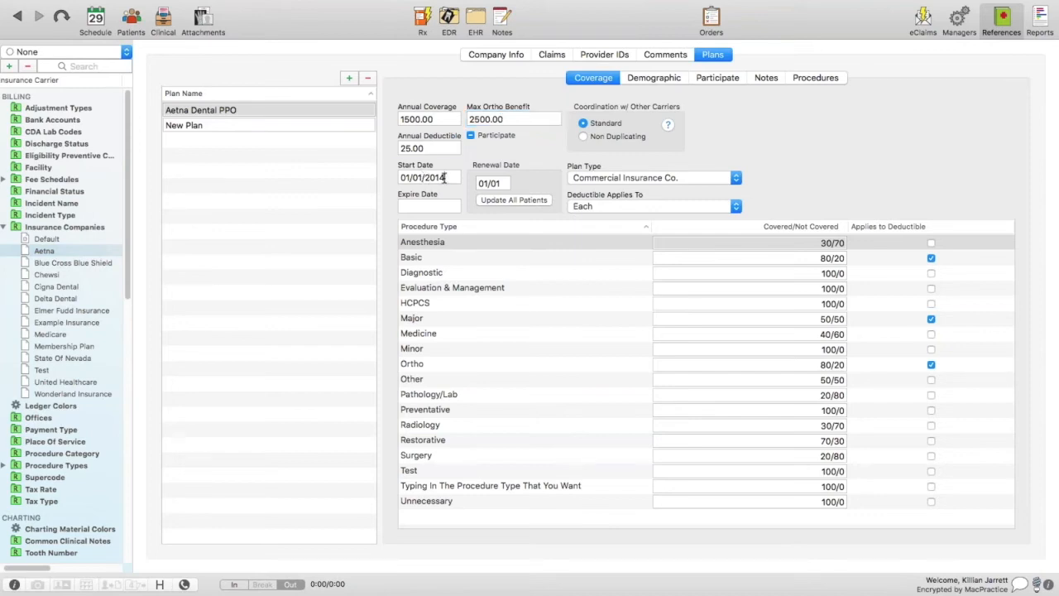
{"action": "left_click", "coordinate": [420, 206]}
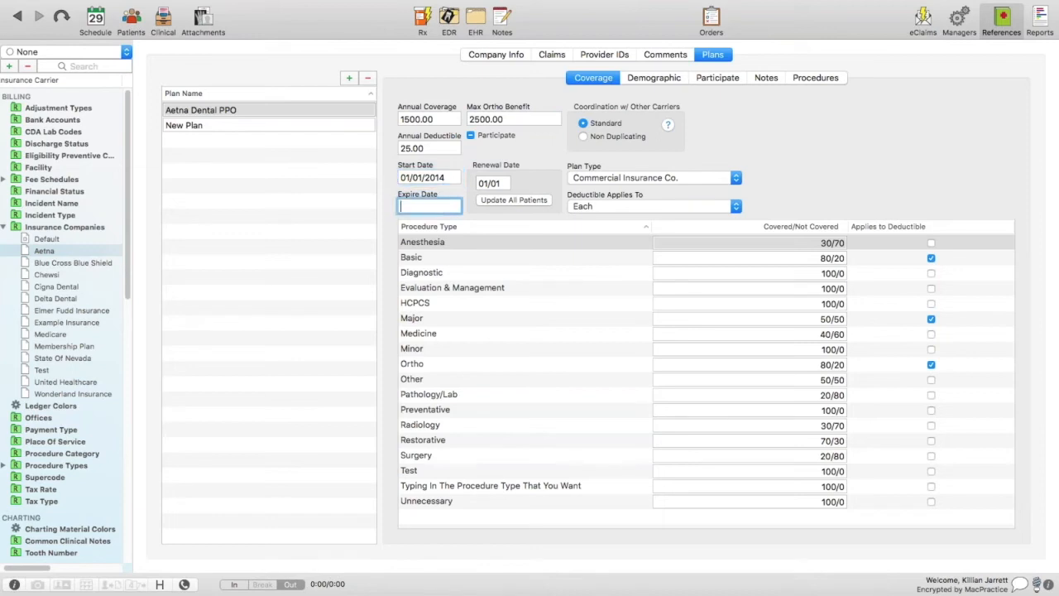
{"action": "left_click", "coordinate": [452, 178]}
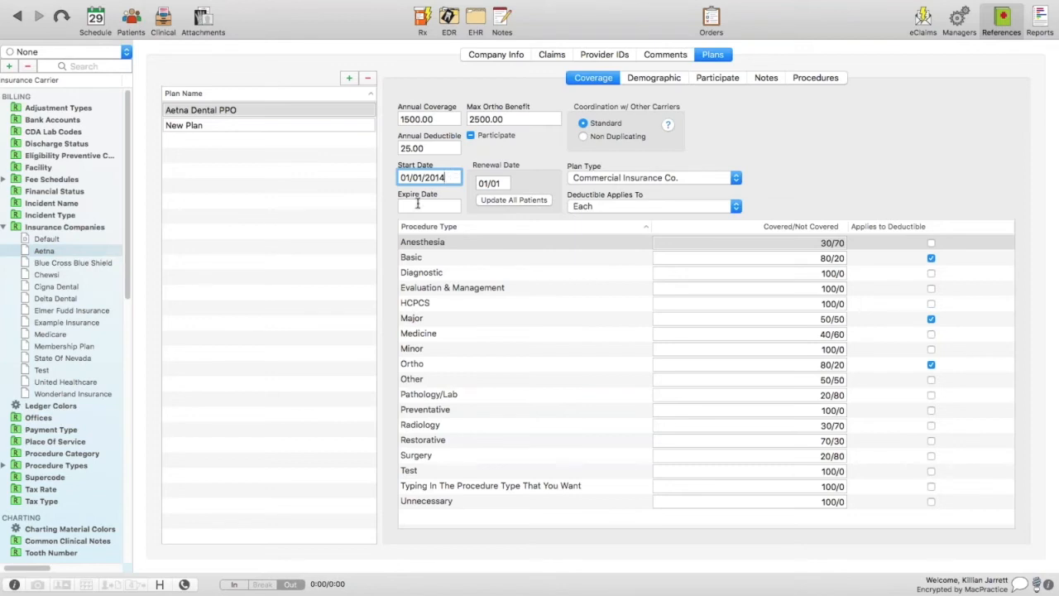
{"action": "left_click", "coordinate": [501, 182]}
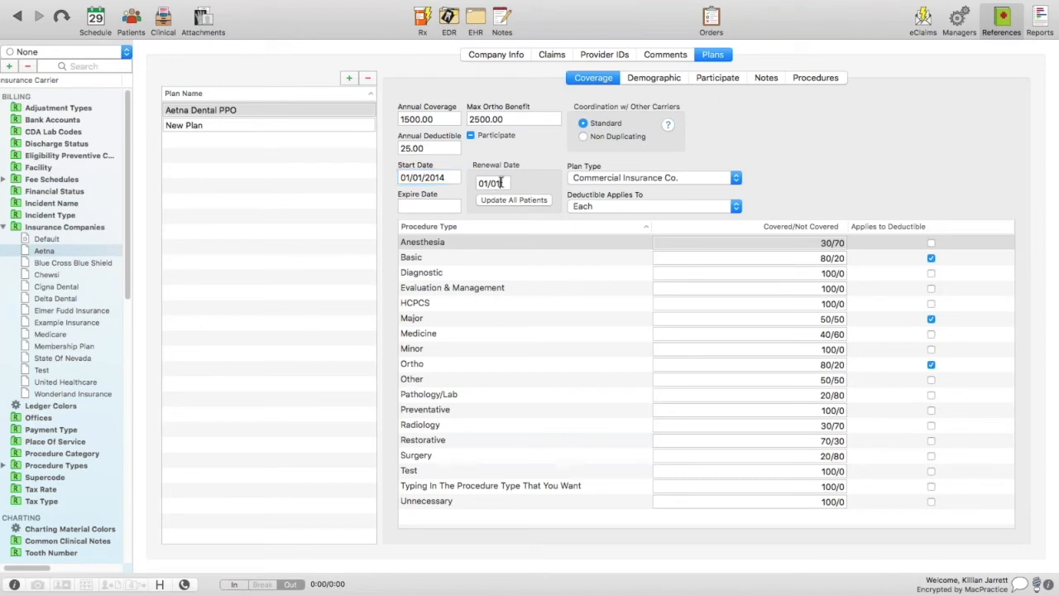
{"action": "left_click", "coordinate": [500, 182]}
View the Plan Type and Deductible Applies To options of the Aetna Dental PPO plan, and recheck its expire and start dates
{"action": "left_click", "coordinate": [689, 183]}
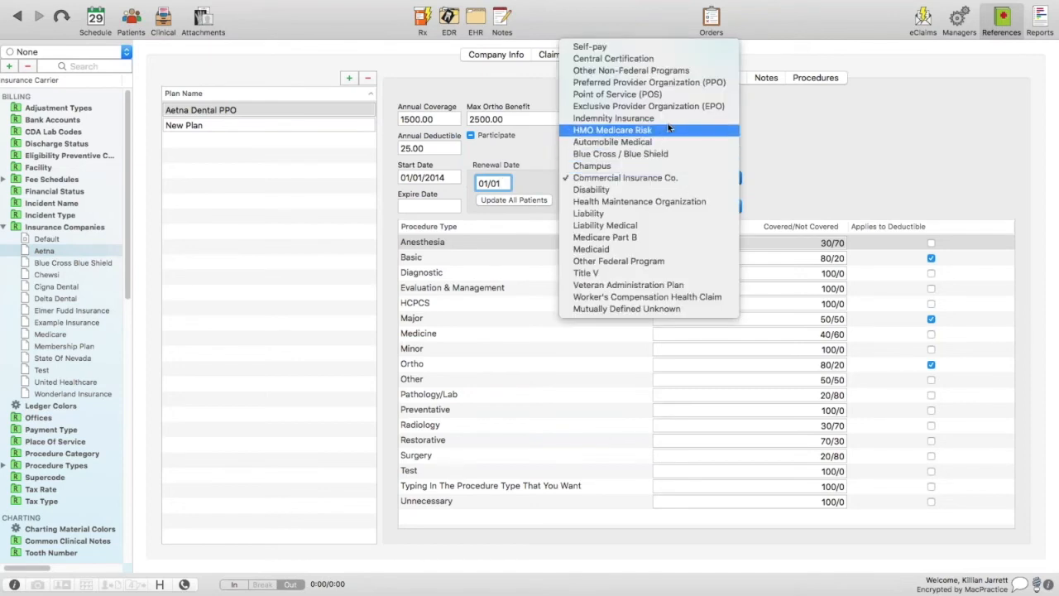
{"action": "left_click", "coordinate": [806, 192]}
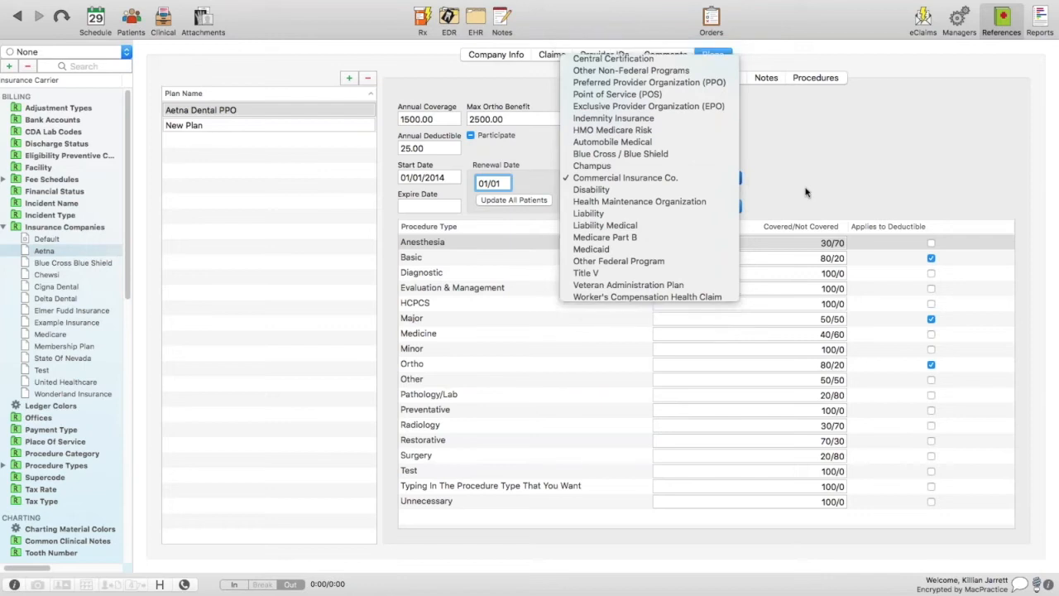
{"action": "left_click", "coordinate": [696, 207]}
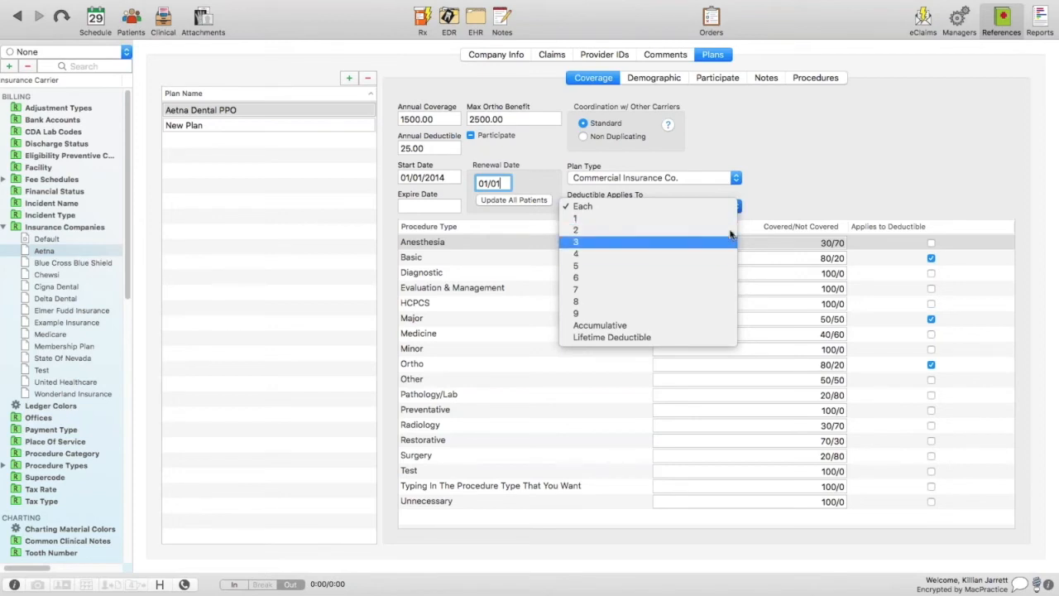
{"action": "left_click", "coordinate": [790, 196]}
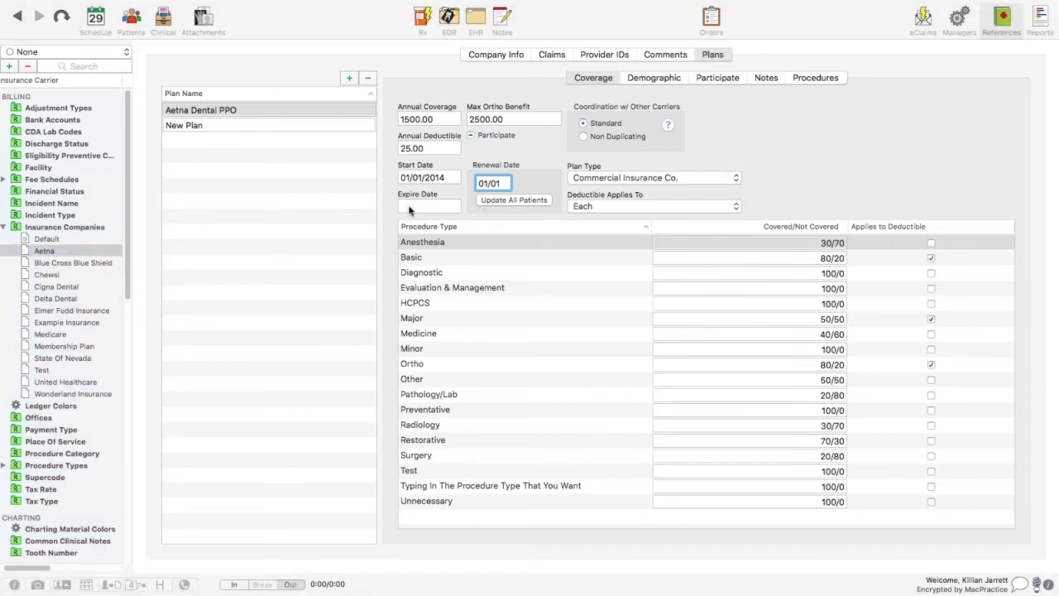
{"action": "left_click", "coordinate": [412, 207]}
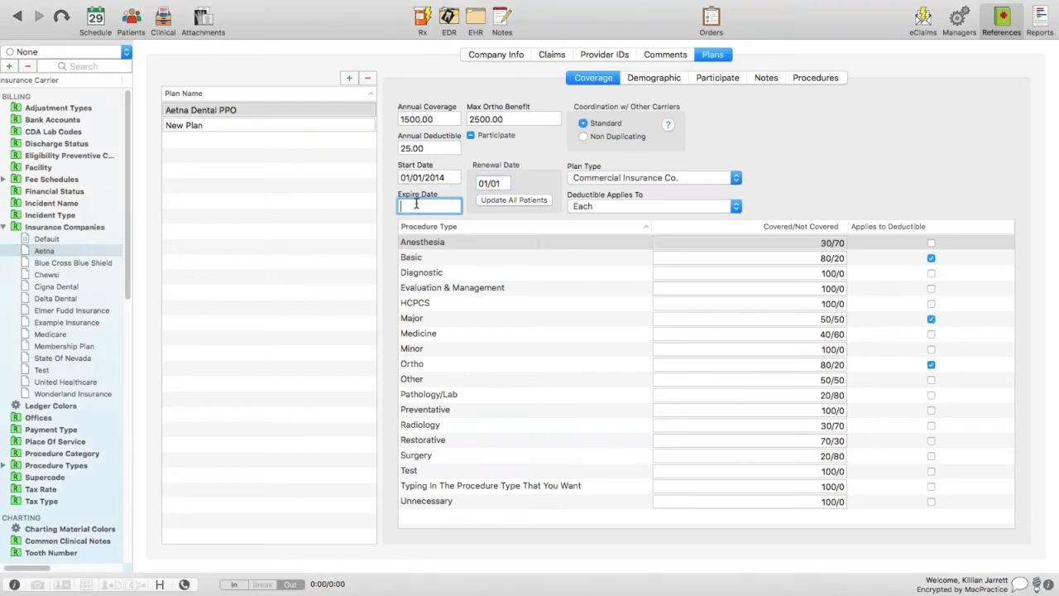
{"action": "left_click", "coordinate": [436, 180]}
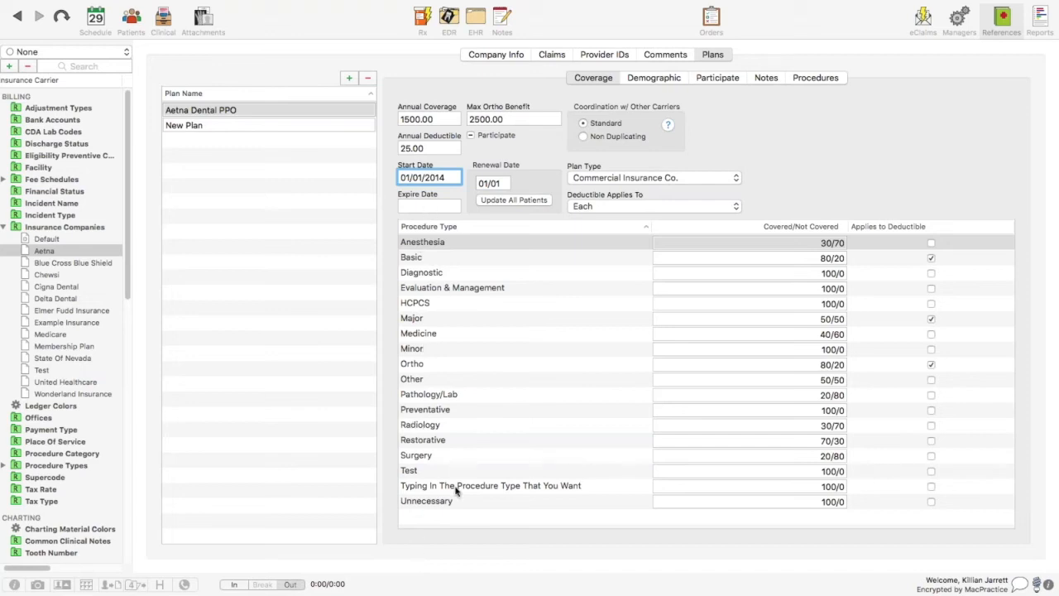
Set the Anesthesia covered/not covered split of the Aetna Dental PPO plan to 20/80
{"action": "left_click", "coordinate": [817, 242]}
{"action": "left_click", "coordinate": [816, 242]}
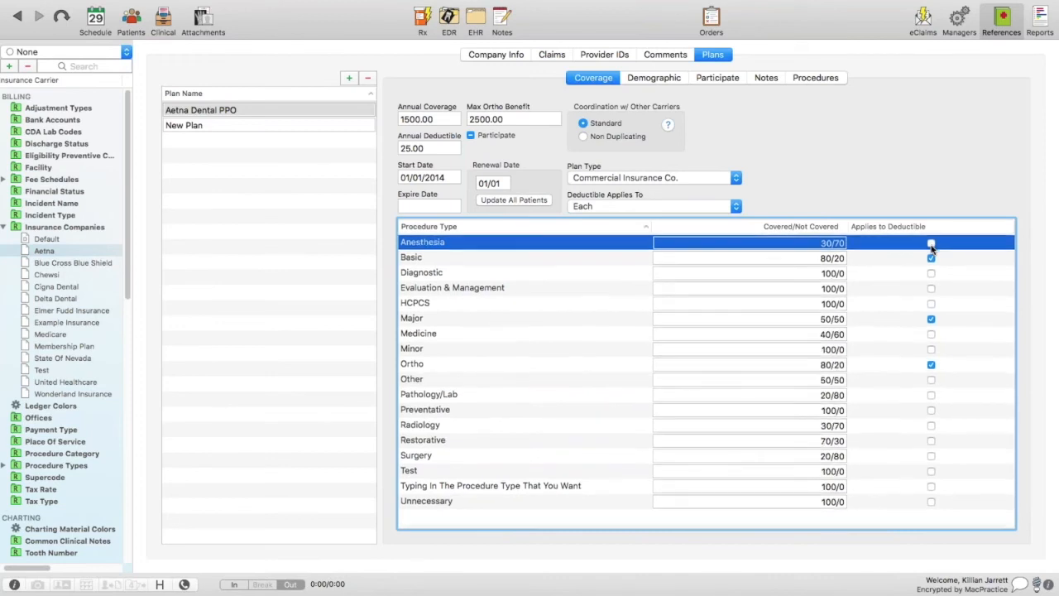
{"action": "left_click", "coordinate": [824, 245]}
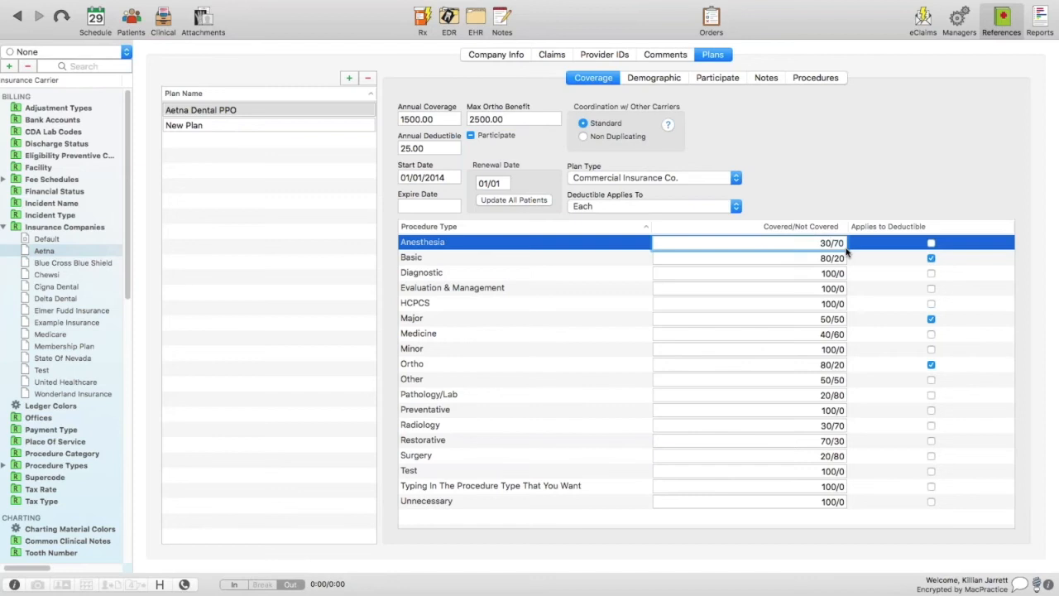
{"action": "key", "text": "BackSpace"}
{"action": "key", "text": "BackSpace"}
{"action": "type", "text": "2"}
View the plan's demographic details and provider participation list, and return to its coverage settings to check the Participate option
{"action": "left_click", "coordinate": [661, 79]}
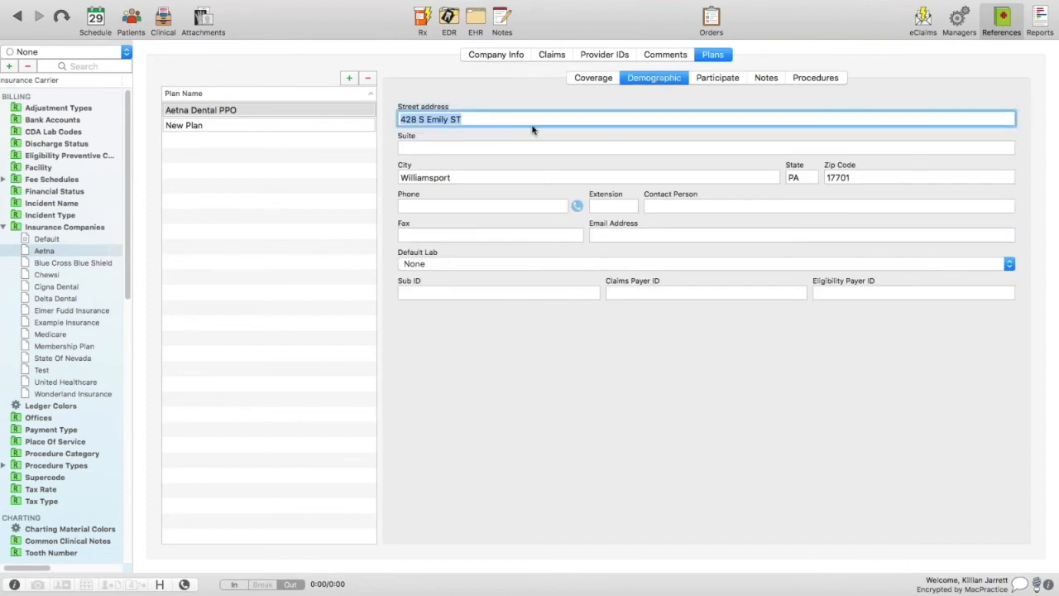
{"action": "left_click", "coordinate": [521, 119]}
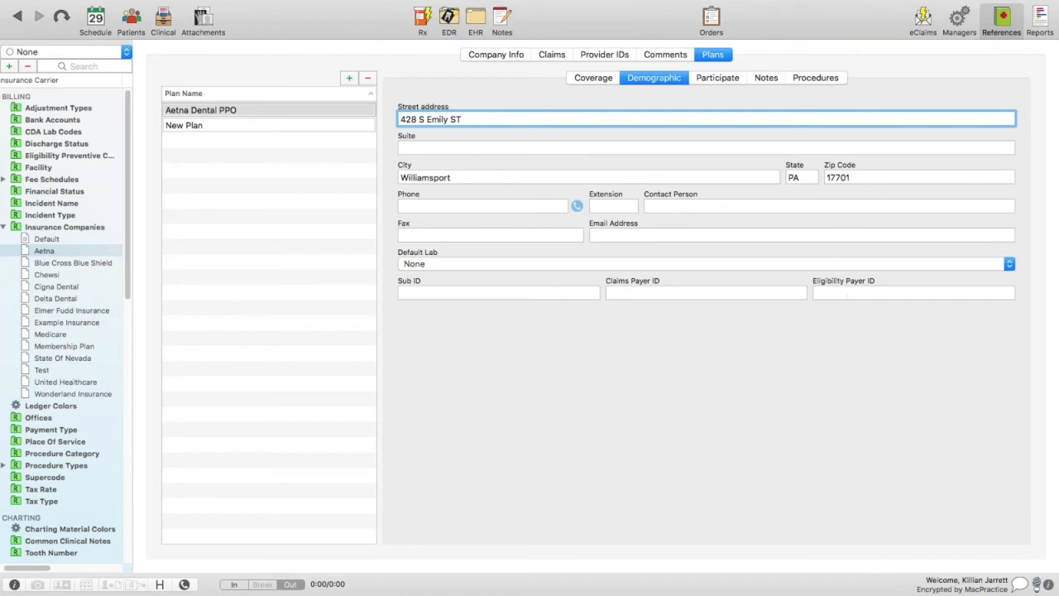
{"action": "left_click", "coordinate": [720, 79]}
{"action": "left_click", "coordinate": [718, 78]}
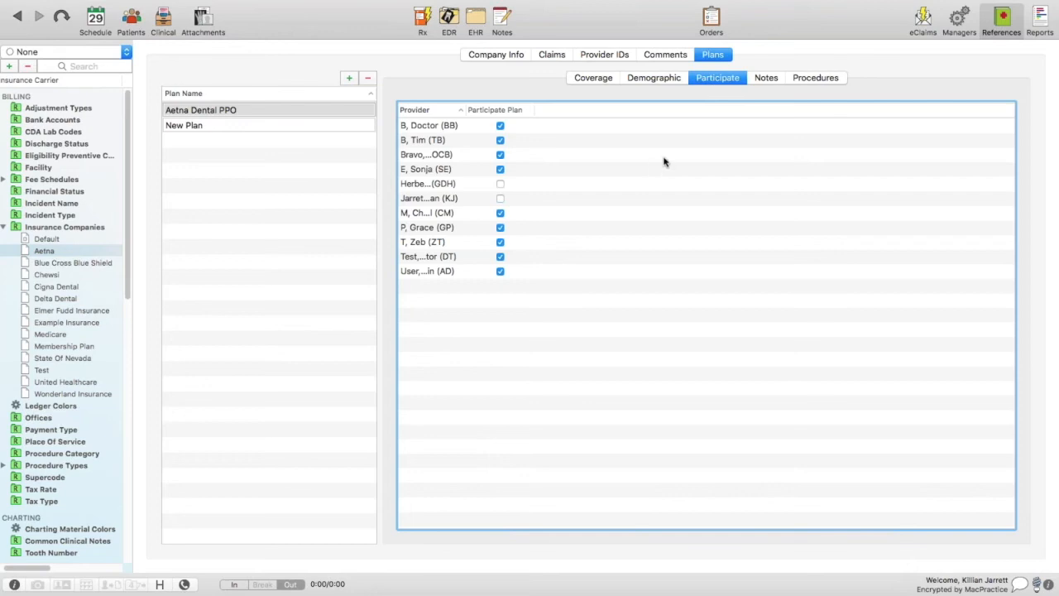
{"action": "left_click", "coordinate": [584, 79]}
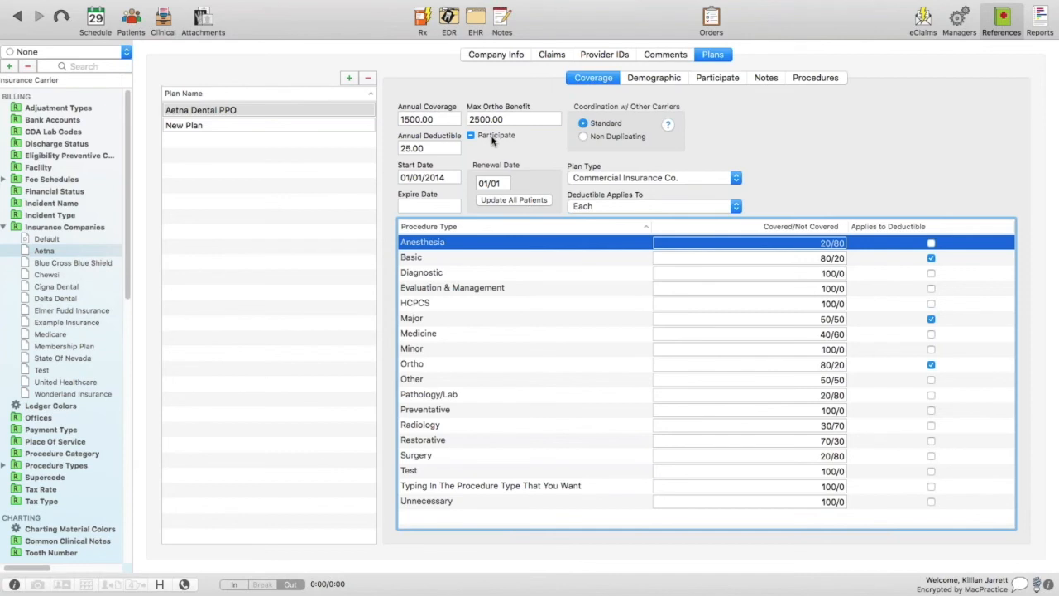
View the Aetna Dental PPO plan's notes and examine its procedure codes with their allowed, flat rate and copay amounts
{"action": "left_click", "coordinate": [764, 80]}
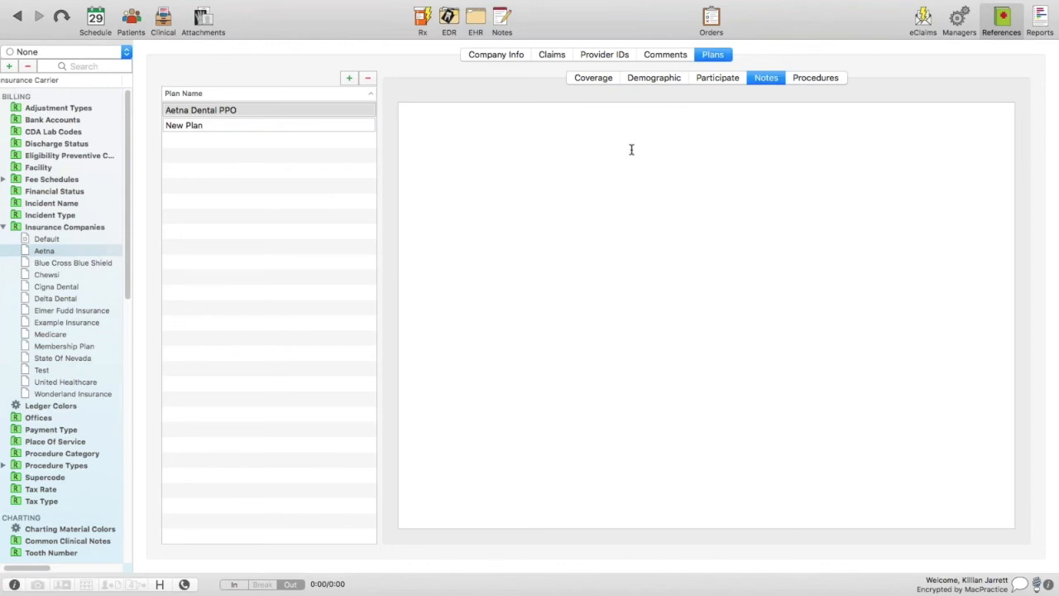
{"action": "left_click", "coordinate": [804, 79]}
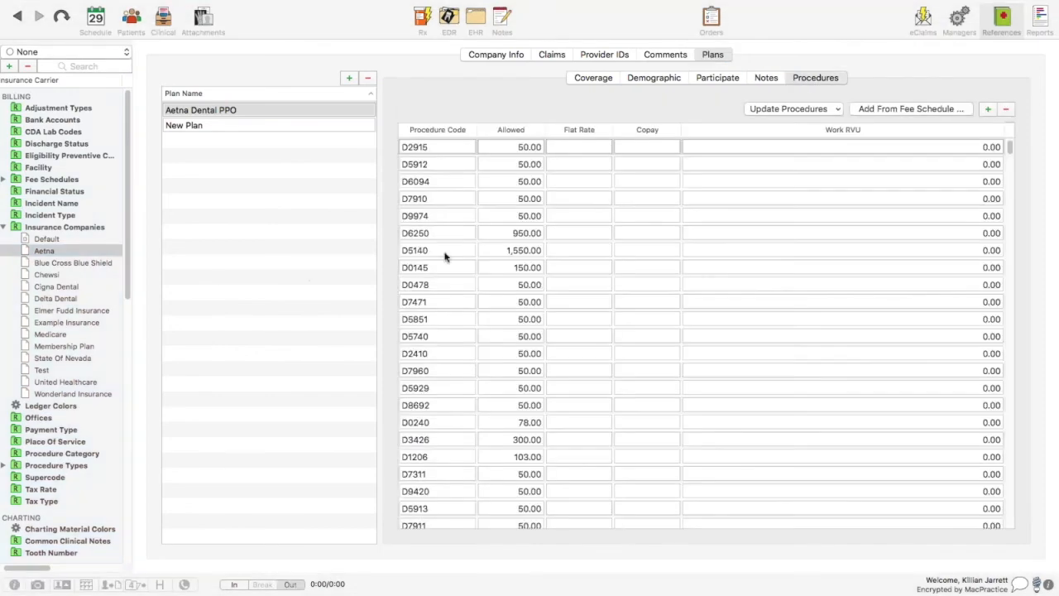
{"action": "left_click", "coordinate": [836, 18]}
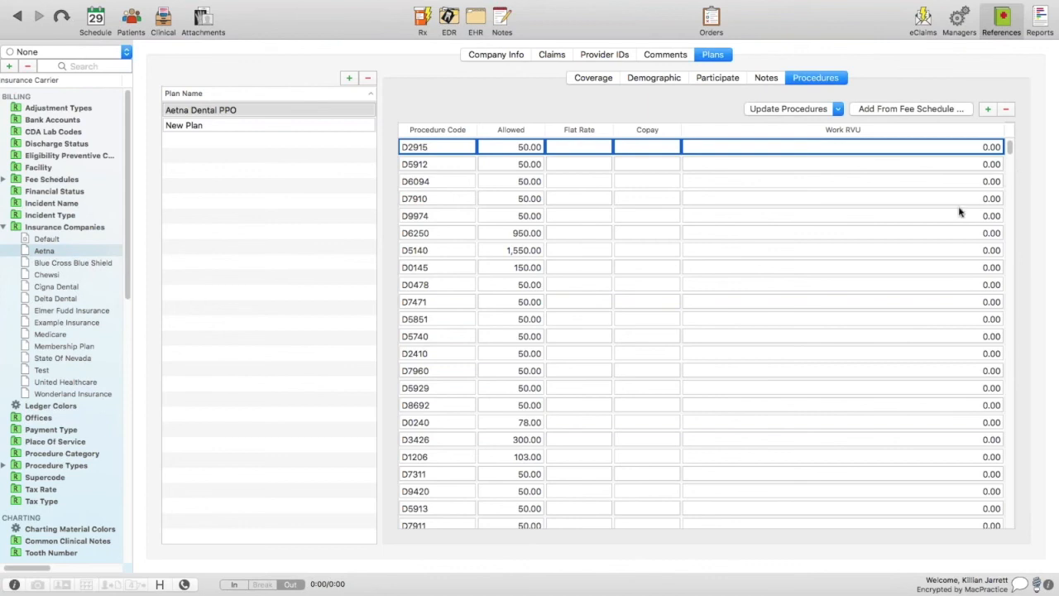
{"action": "scroll", "coordinate": [960, 212], "scroll_direction": "down", "scroll_amount": 1}
{"action": "scroll", "coordinate": [960, 212], "scroll_direction": "down", "scroll_amount": 3}
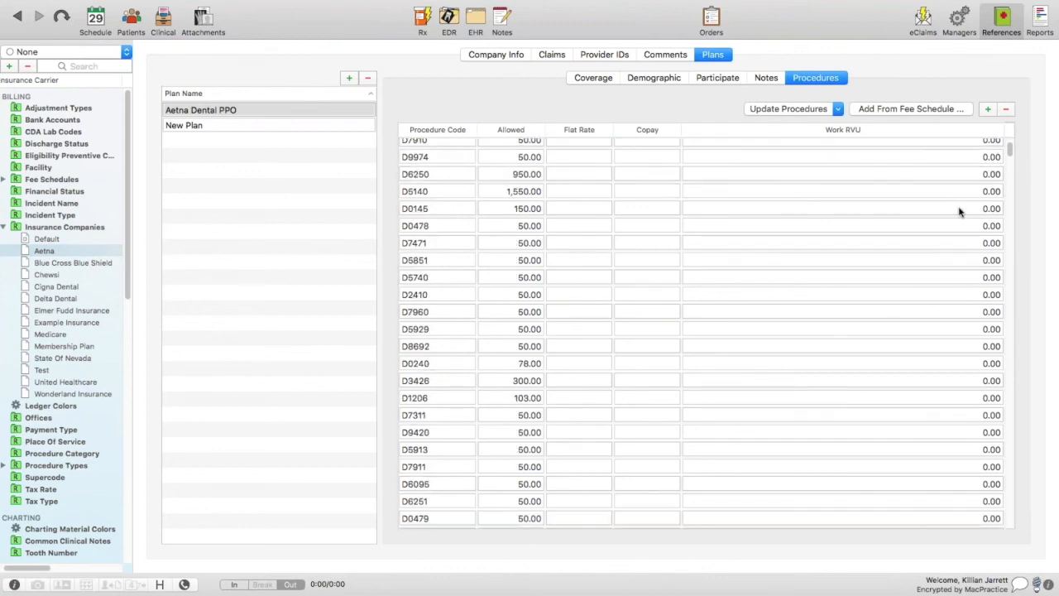
{"action": "scroll", "coordinate": [960, 212], "scroll_direction": "down", "scroll_amount": 4}
{"action": "scroll", "coordinate": [960, 212], "scroll_direction": "down", "scroll_amount": 10}
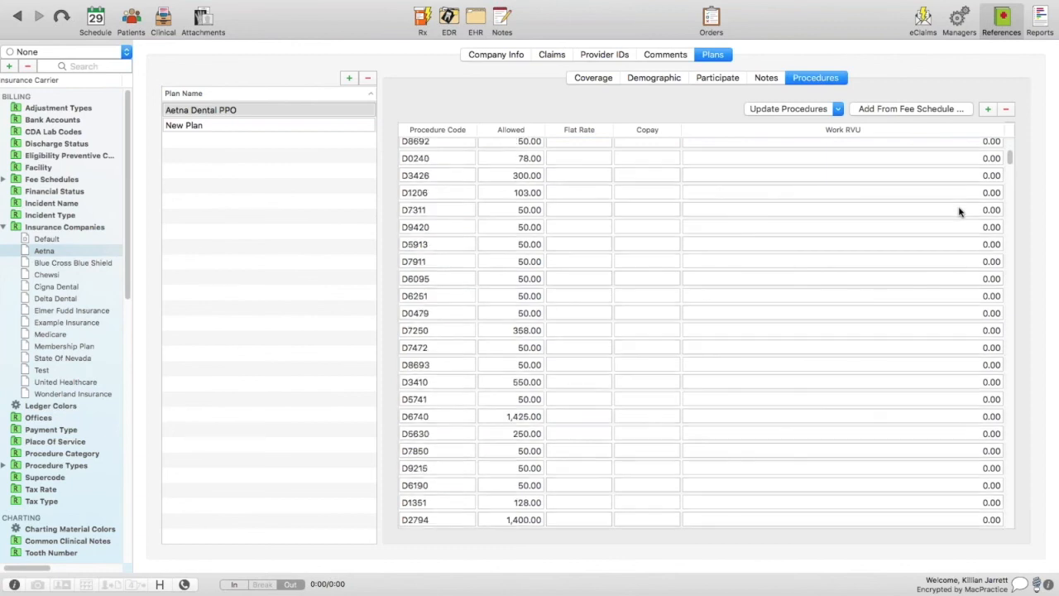
{"action": "scroll", "coordinate": [960, 212], "scroll_direction": "up", "scroll_amount": 15}
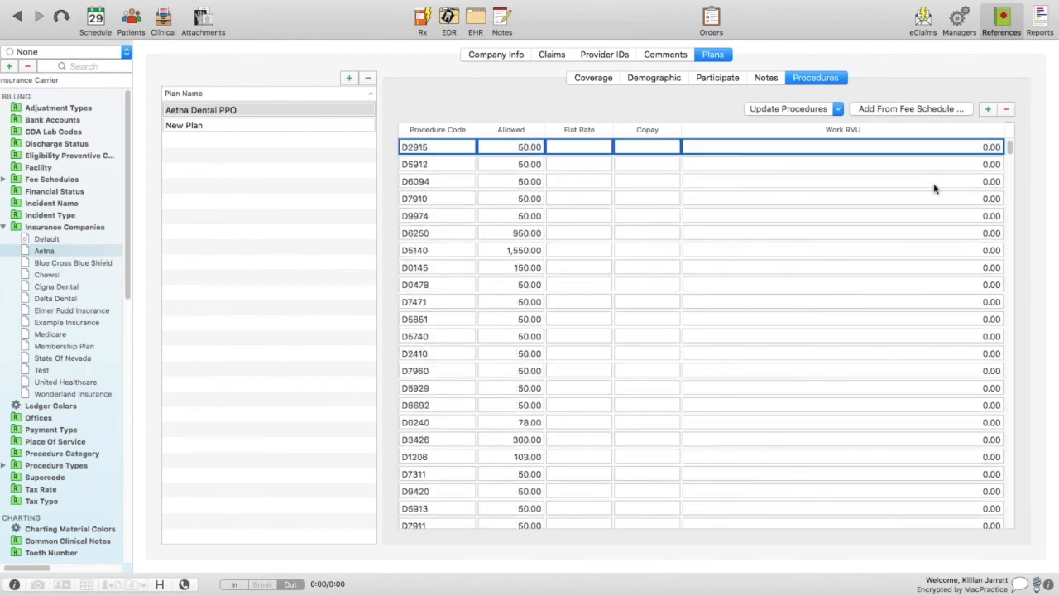
View the fee schedules from which procedures can be added to the plan, highlighting Medical Fees, and dismiss the list
{"action": "left_click", "coordinate": [924, 114]}
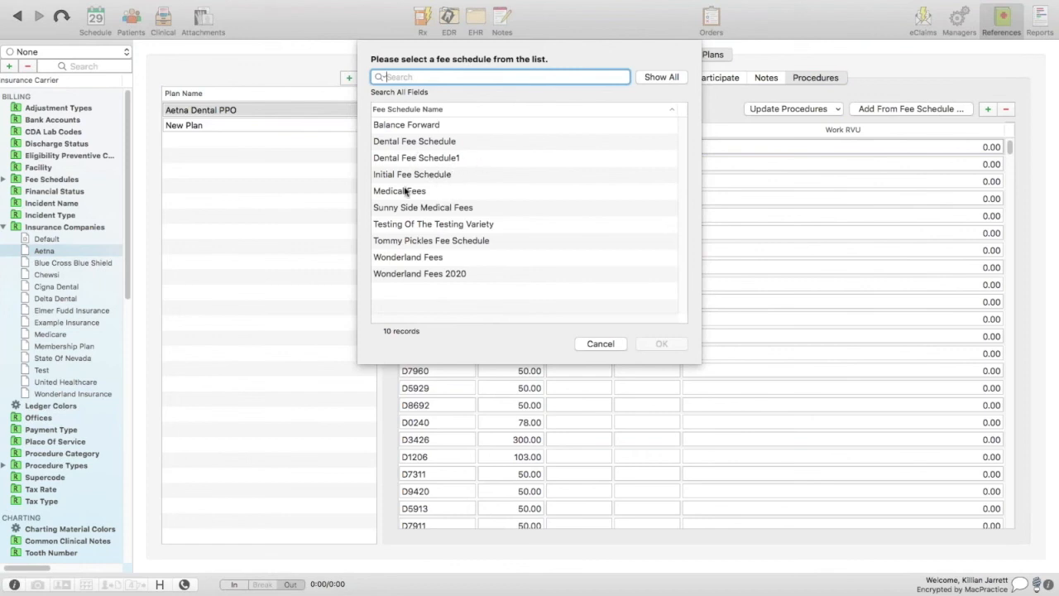
{"action": "left_click", "coordinate": [404, 191]}
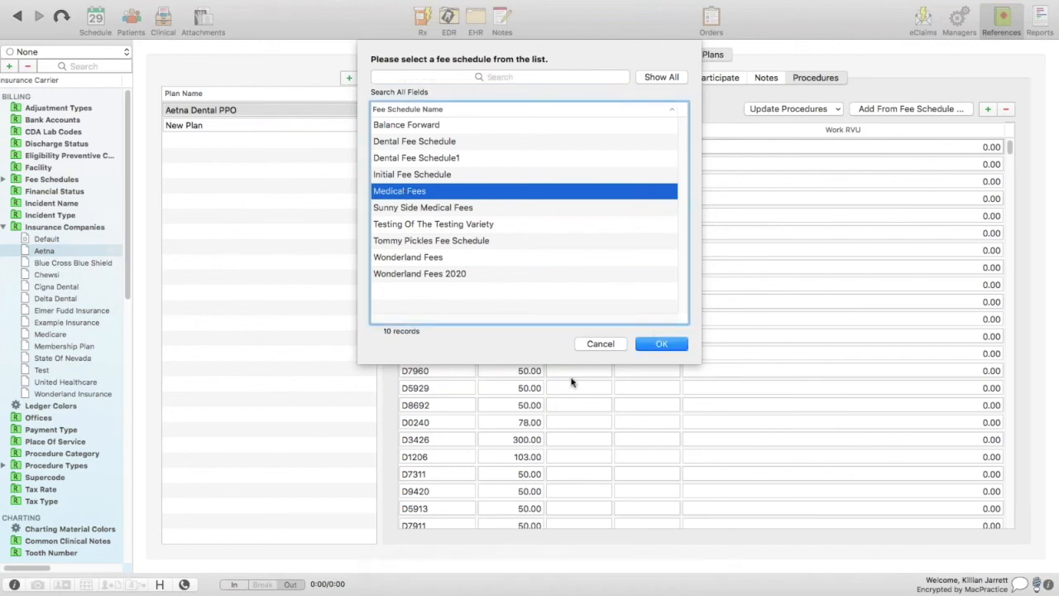
{"action": "left_click", "coordinate": [592, 348]}
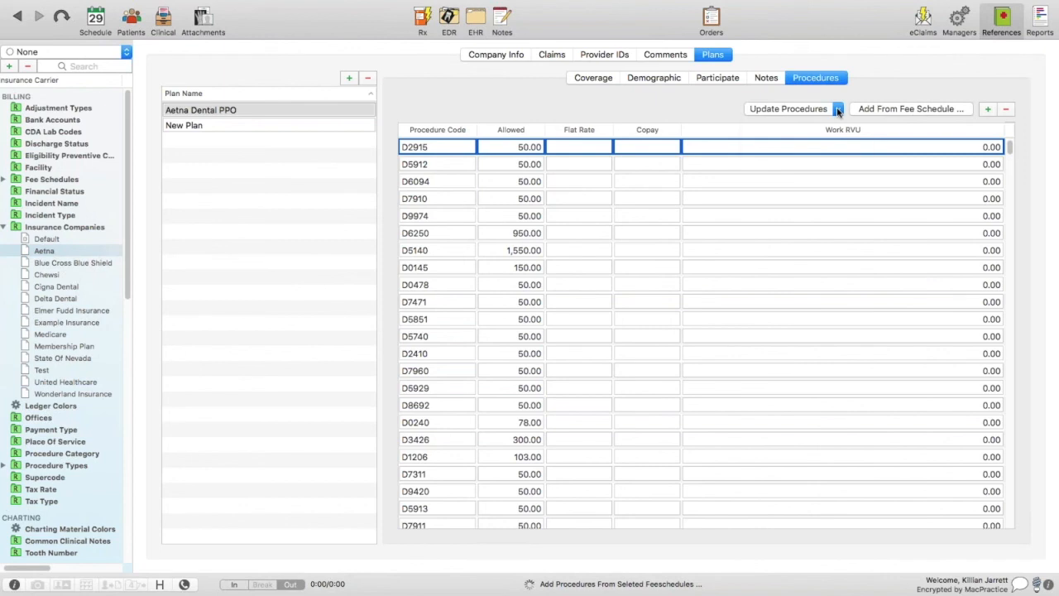
Copy the procedures from the Test carrier's Can't See Me plan into the Aetna Dental PPO plan
{"action": "left_click", "coordinate": [837, 109]}
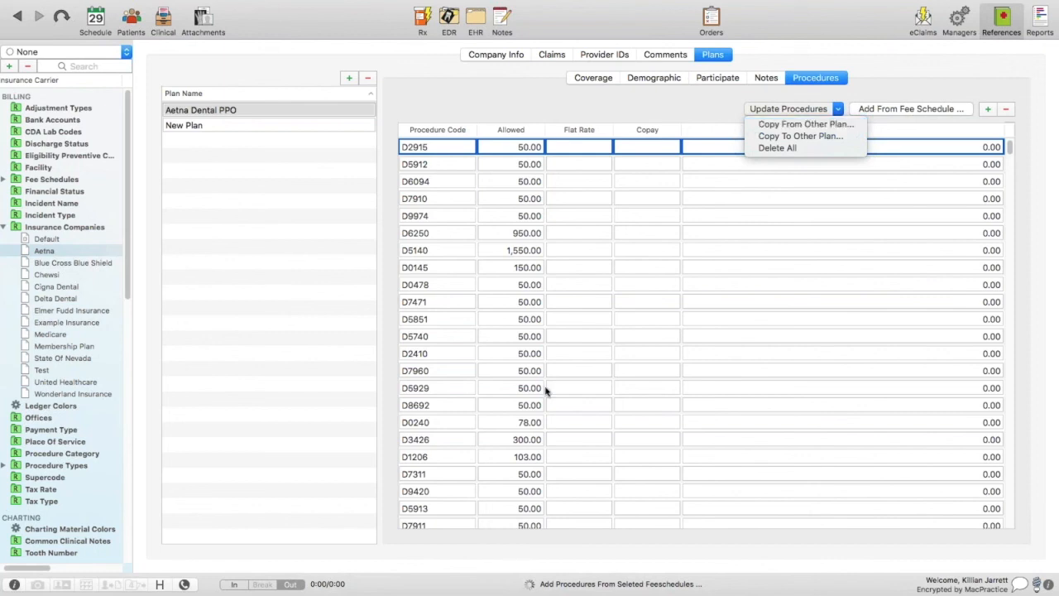
{"action": "left_click", "coordinate": [781, 124]}
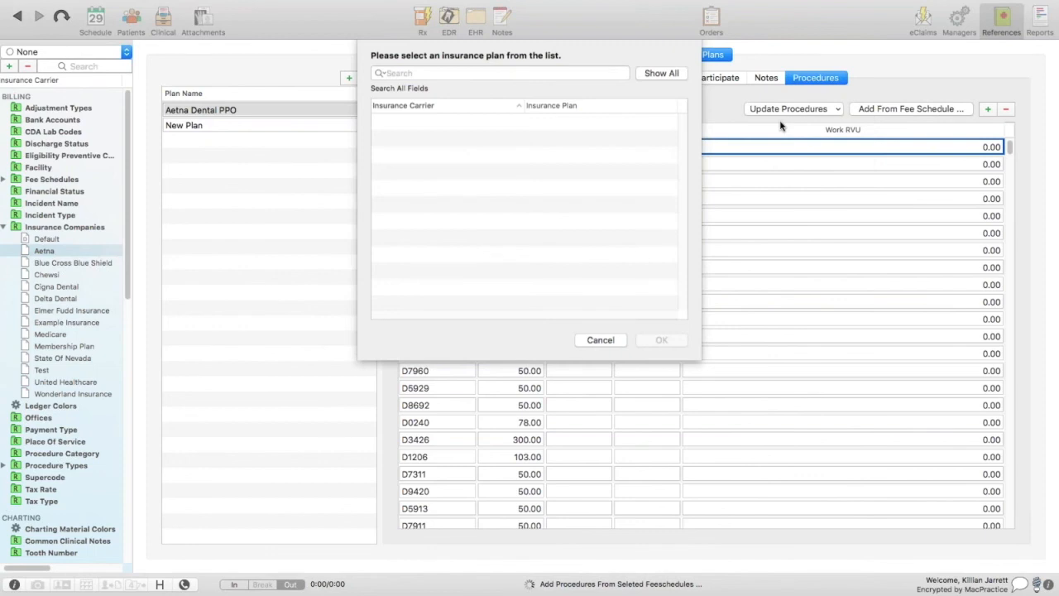
{"action": "scroll", "coordinate": [473, 127], "scroll_direction": "down", "scroll_amount": 3}
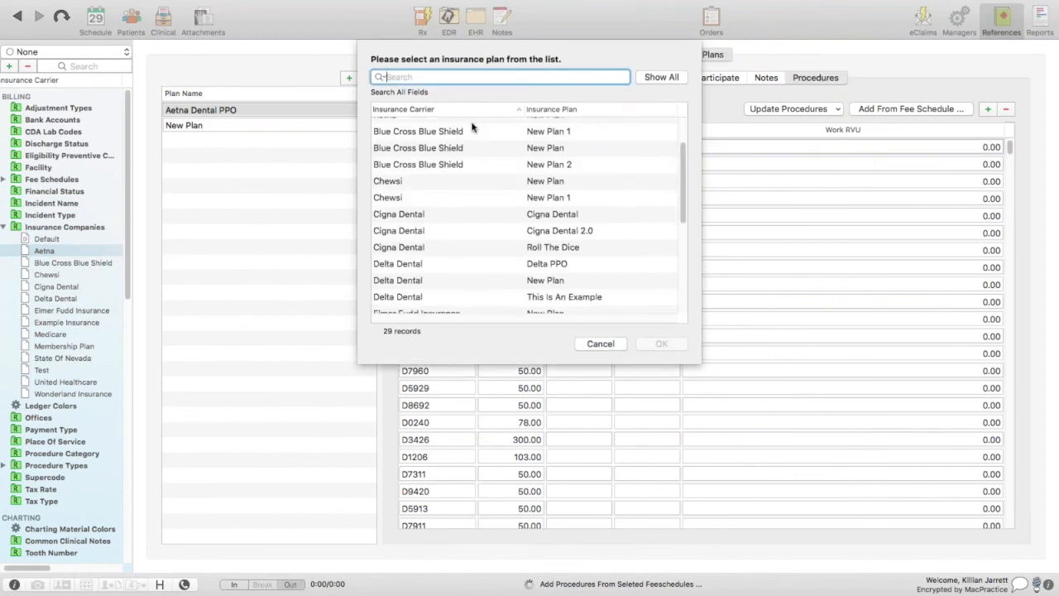
{"action": "scroll", "coordinate": [480, 149], "scroll_direction": "down", "scroll_amount": 4}
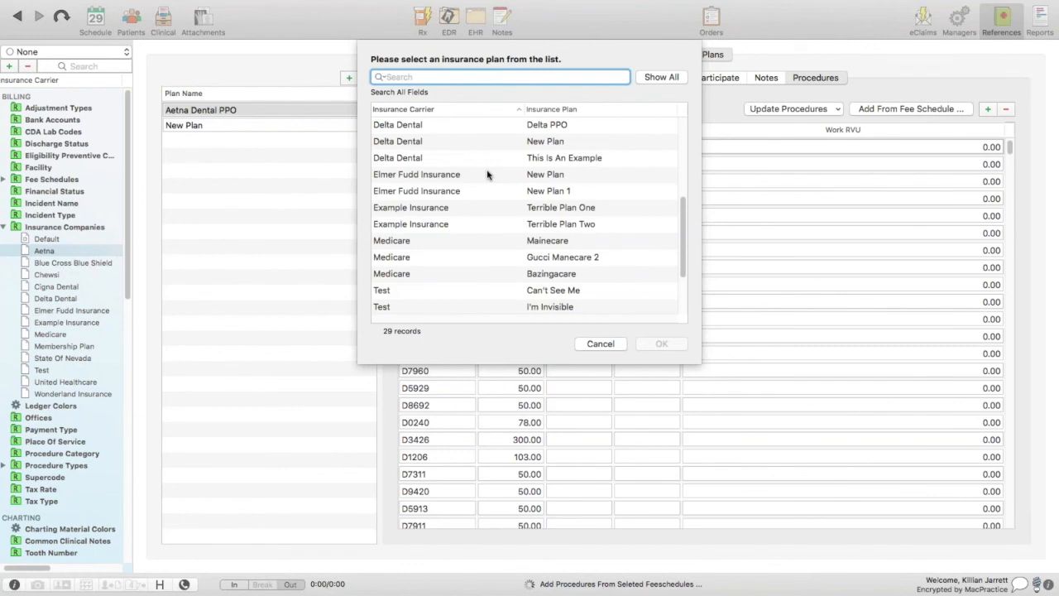
{"action": "scroll", "coordinate": [513, 199], "scroll_direction": "down", "scroll_amount": 1}
{"action": "left_click", "coordinate": [556, 237]}
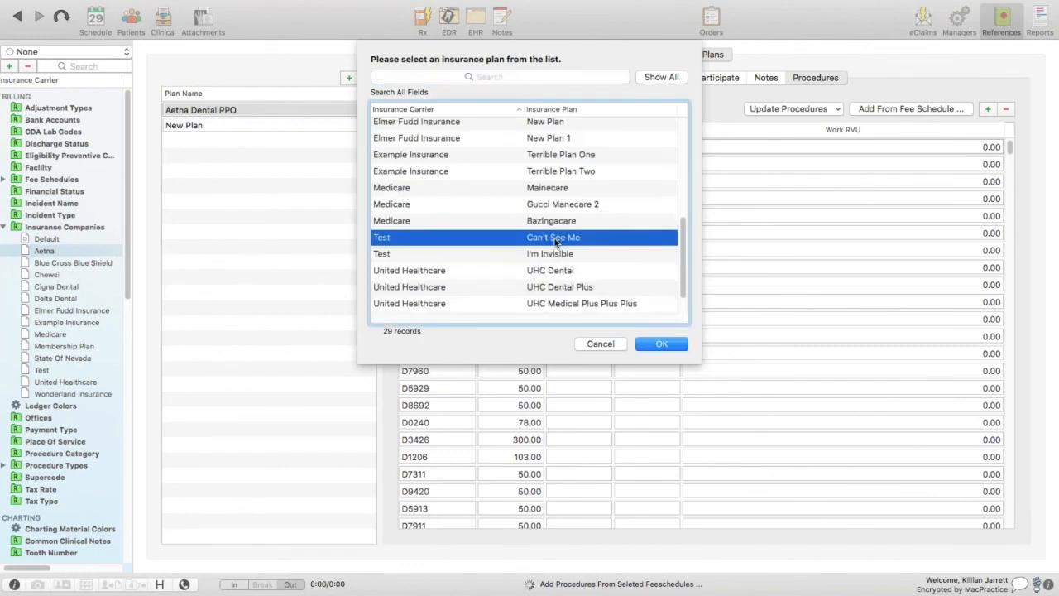
{"action": "double_click", "coordinate": [556, 239]}
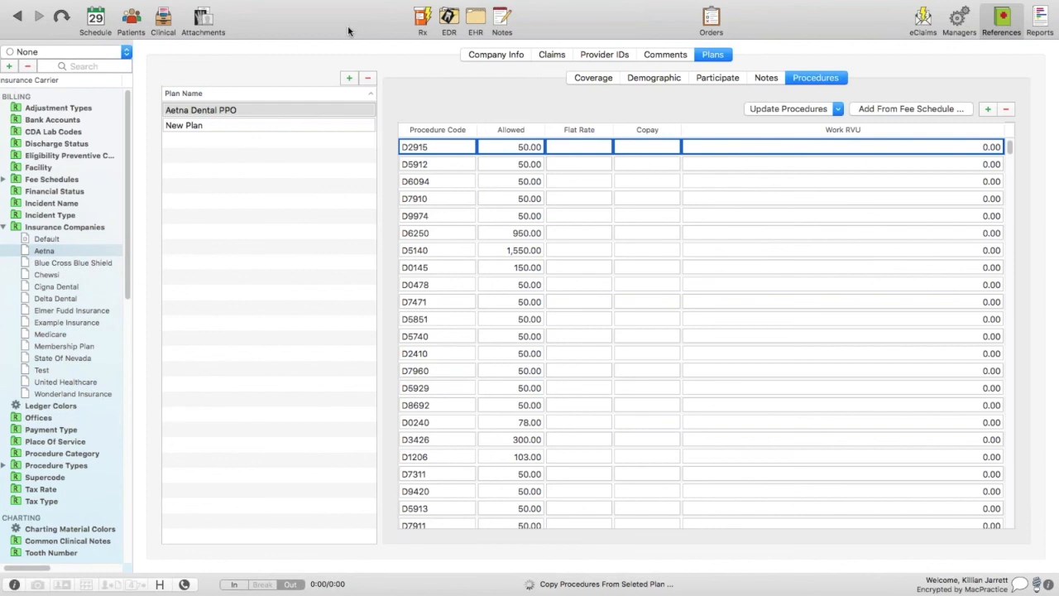
Start adding an insurance to the open patient's primary record and unlock the Aetna carrier record for editing
{"action": "left_click", "coordinate": [131, 30]}
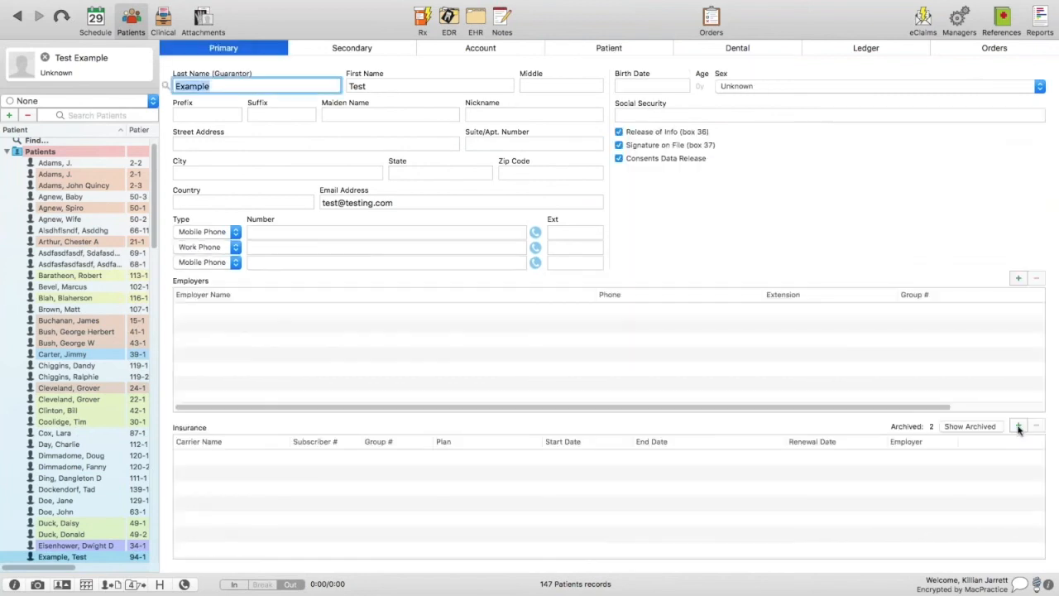
{"action": "left_click", "coordinate": [1018, 427]}
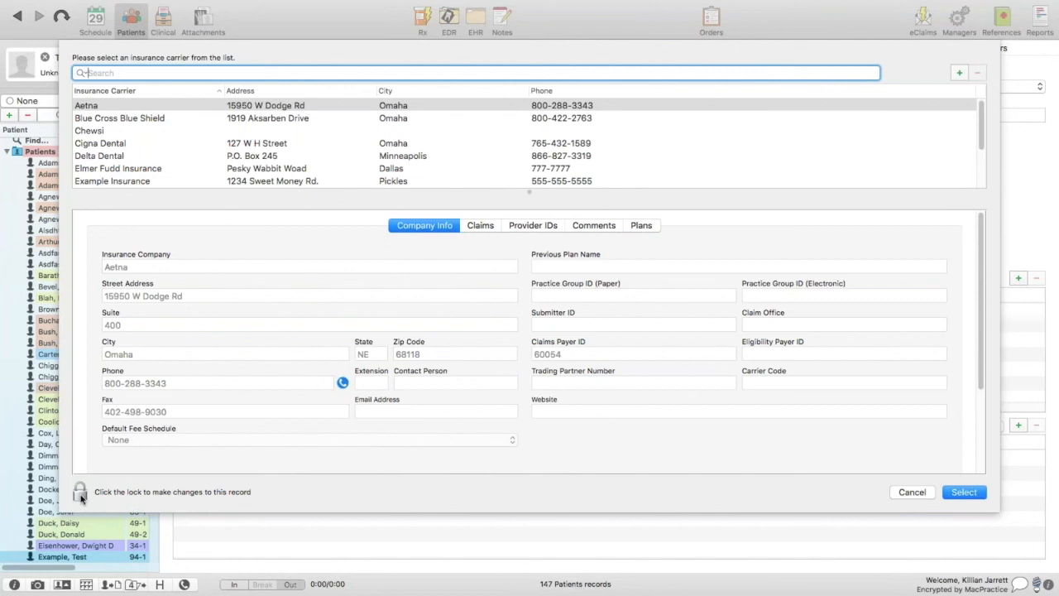
{"action": "left_click", "coordinate": [80, 494]}
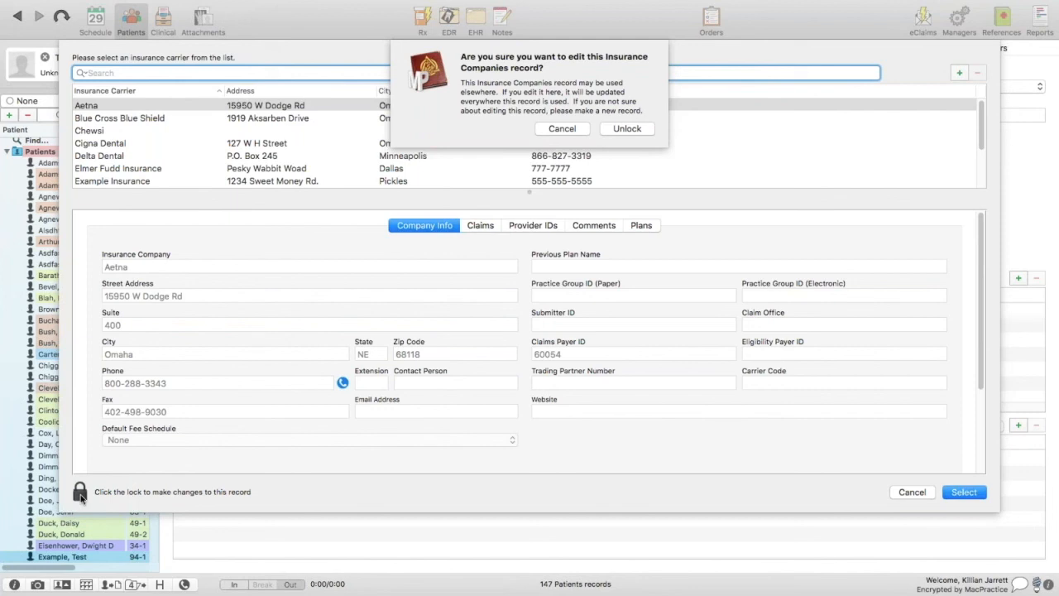
{"action": "left_click", "coordinate": [627, 130]}
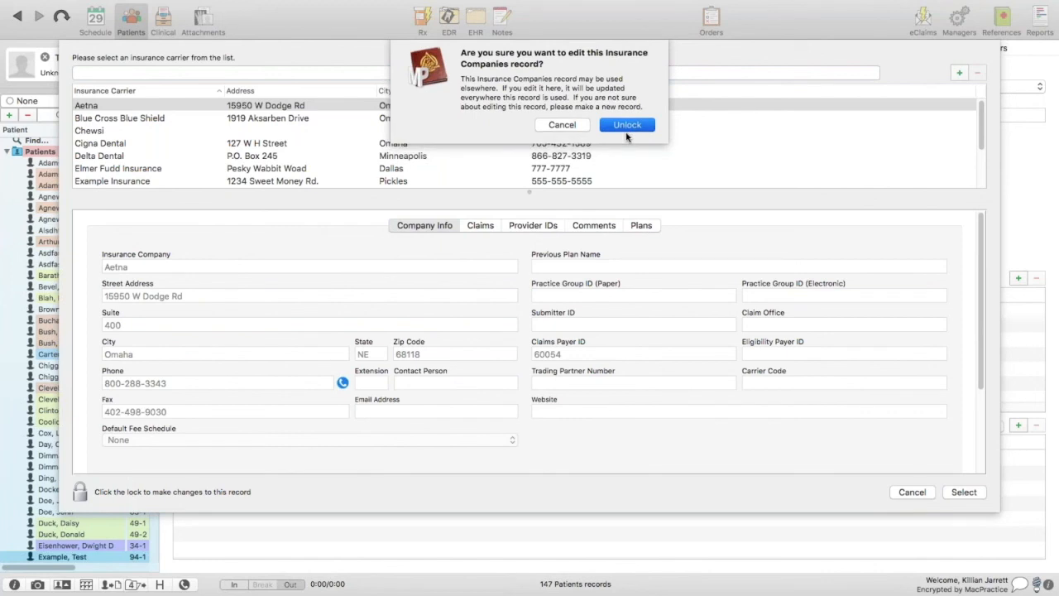
Confirm editing the Aetna carrier record, choose its Aetna Dental PPO plan and add that insurance to the patient's primary record
{"action": "left_click", "coordinate": [627, 128]}
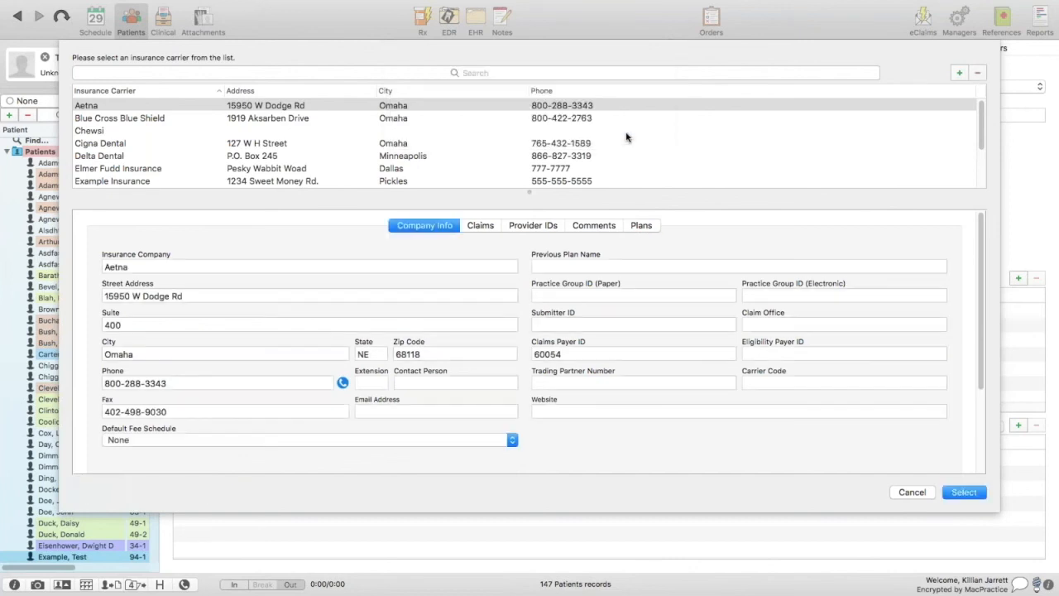
{"action": "left_click", "coordinate": [646, 227]}
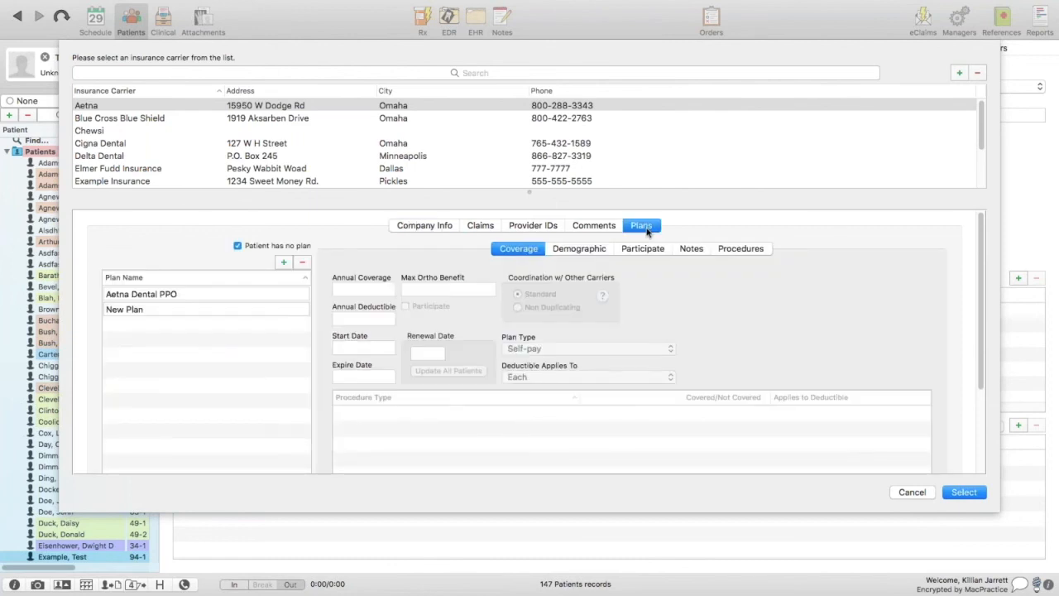
{"action": "left_click", "coordinate": [193, 295]}
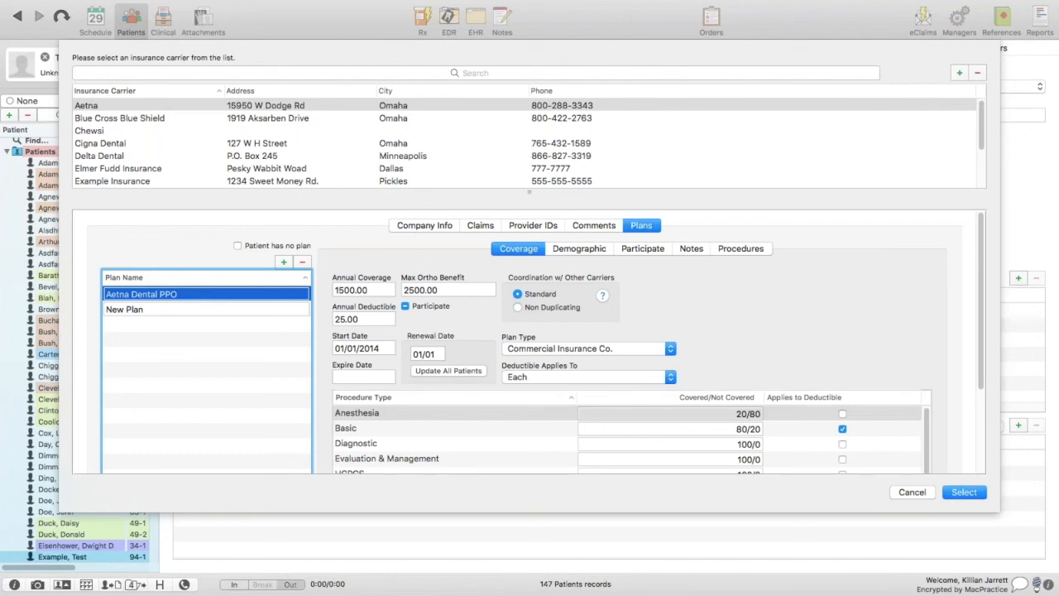
{"action": "scroll", "coordinate": [940, 300], "scroll_direction": "down", "scroll_amount": 3}
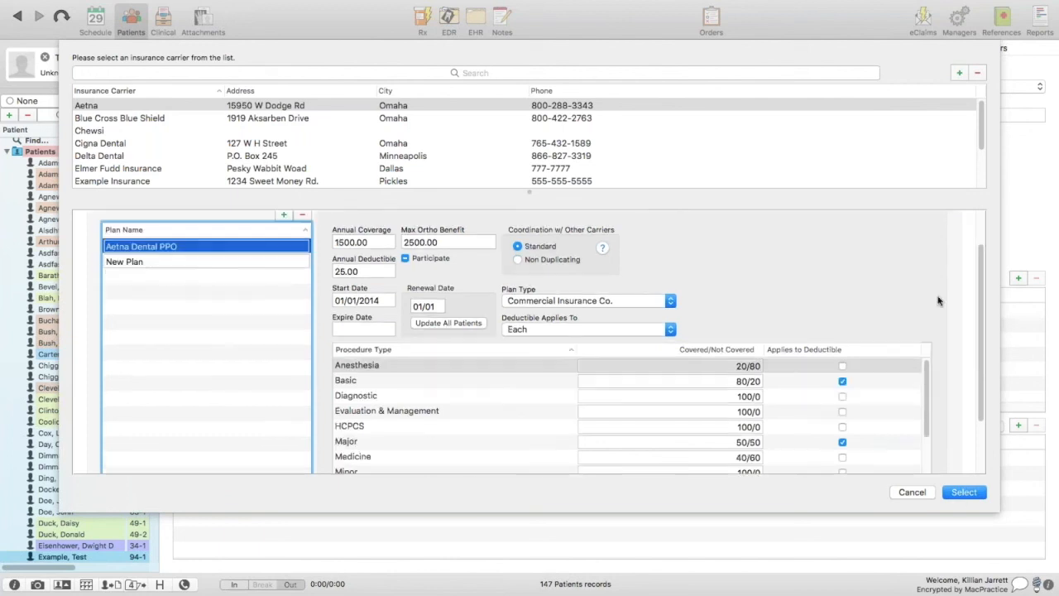
{"action": "left_click", "coordinate": [959, 499]}
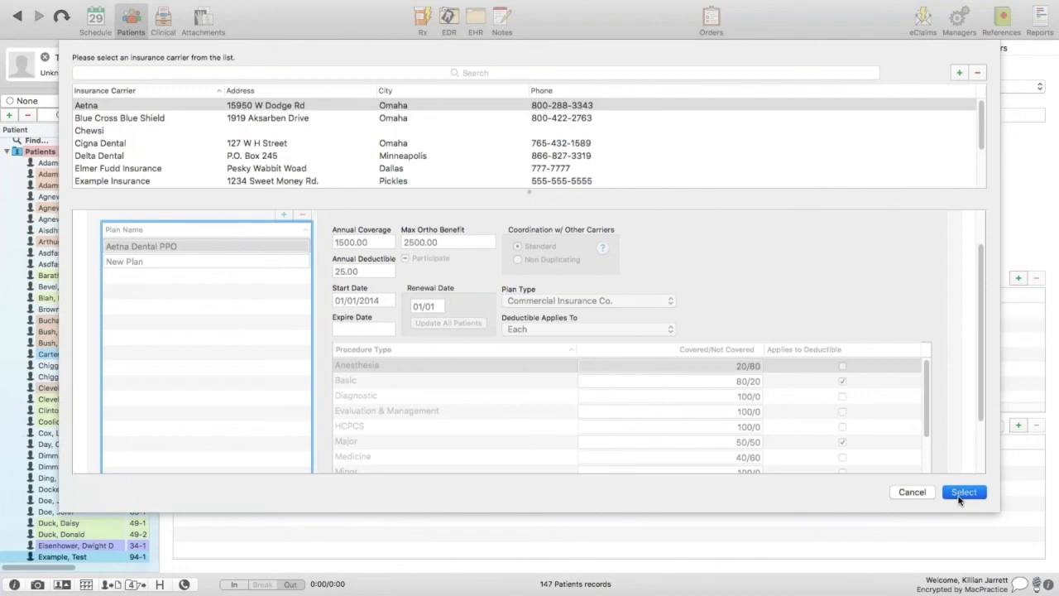
{"action": "left_click", "coordinate": [963, 493]}
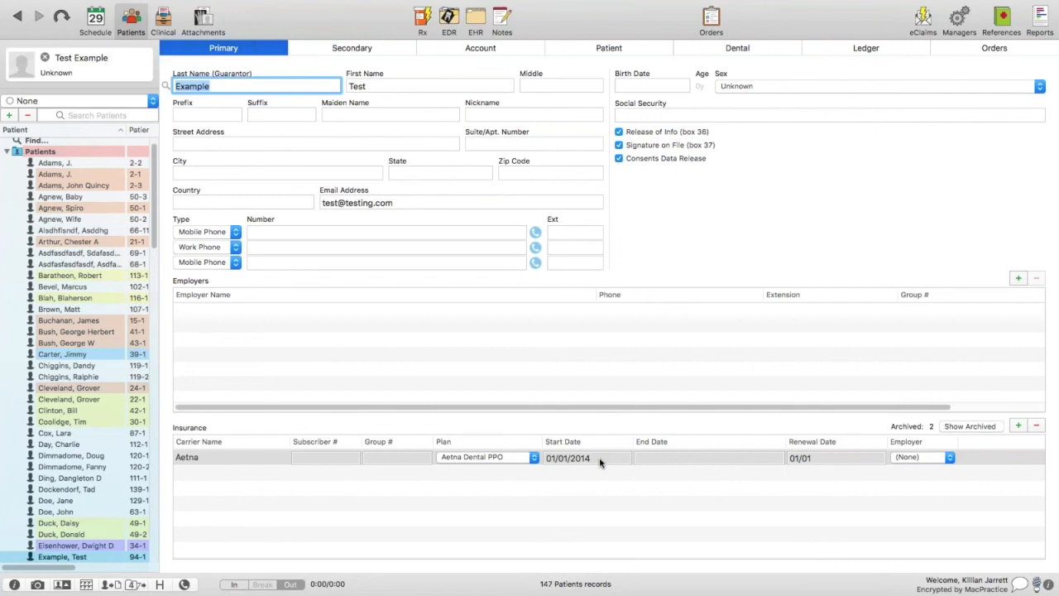
View the plan choices and the employer choices for the patient's Aetna insurance entry, keeping the current selections
{"action": "left_click", "coordinate": [600, 463]}
{"action": "left_click", "coordinate": [525, 457]}
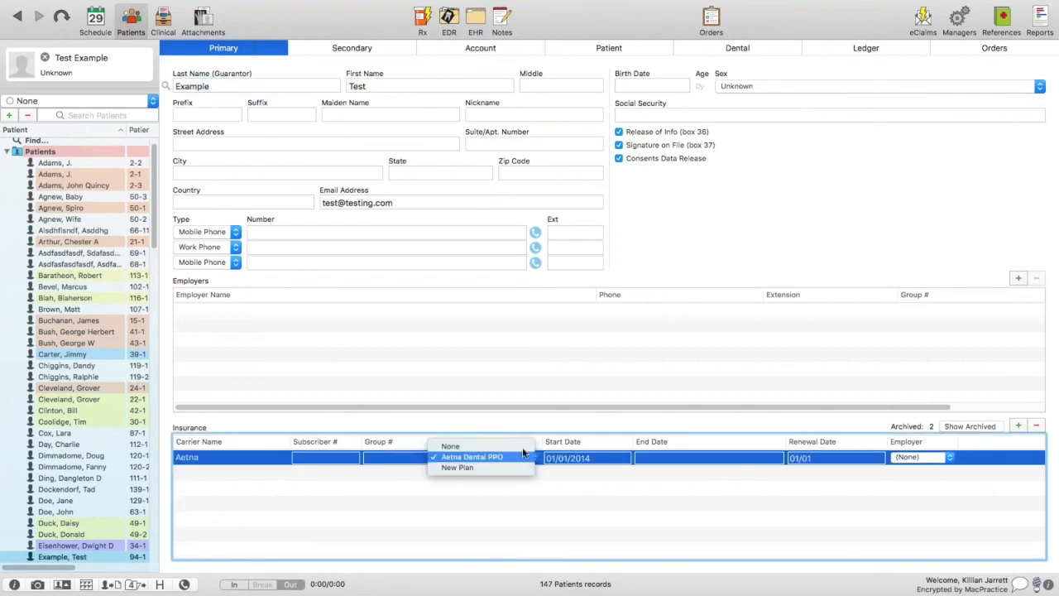
{"action": "left_click", "coordinate": [545, 504]}
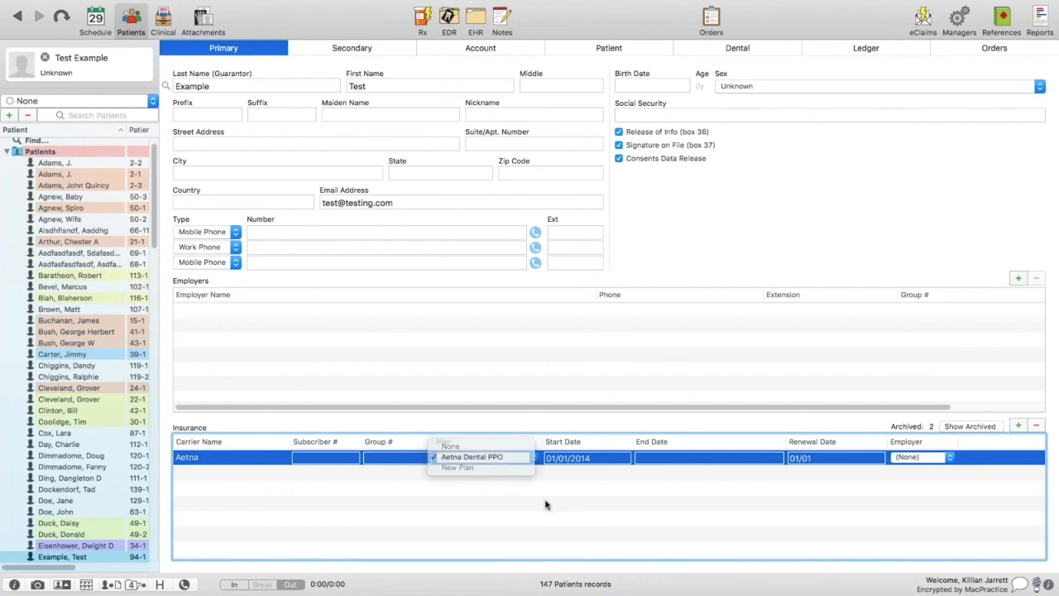
{"action": "left_click", "coordinate": [942, 458]}
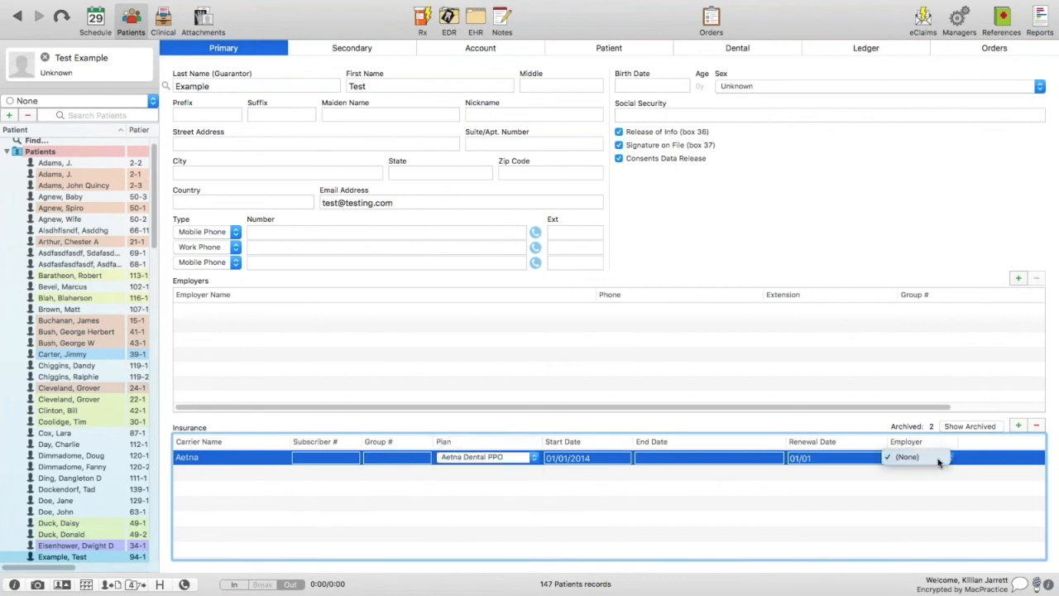
{"action": "left_click", "coordinate": [930, 495]}
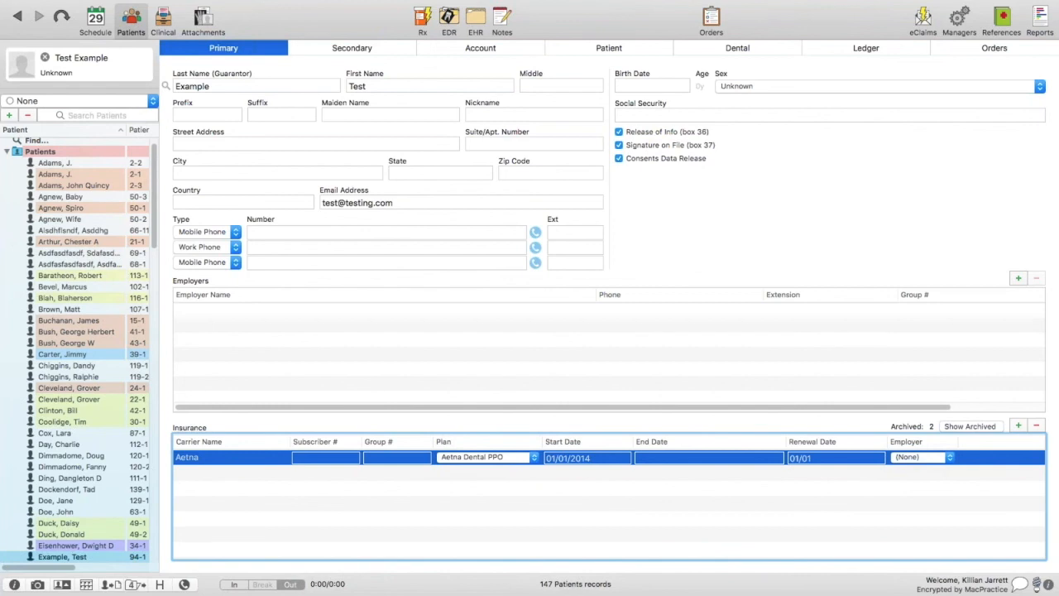